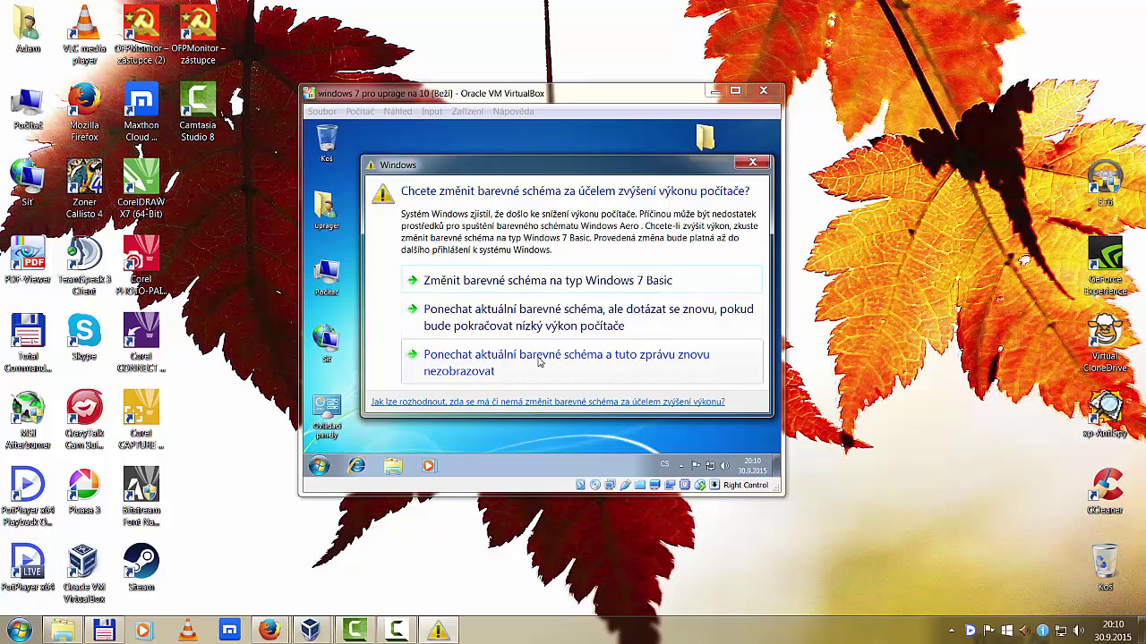
- Keep the current colour scheme and stop the low-performance message from being shown again
{"action": "left_click", "coordinate": [514, 360]}
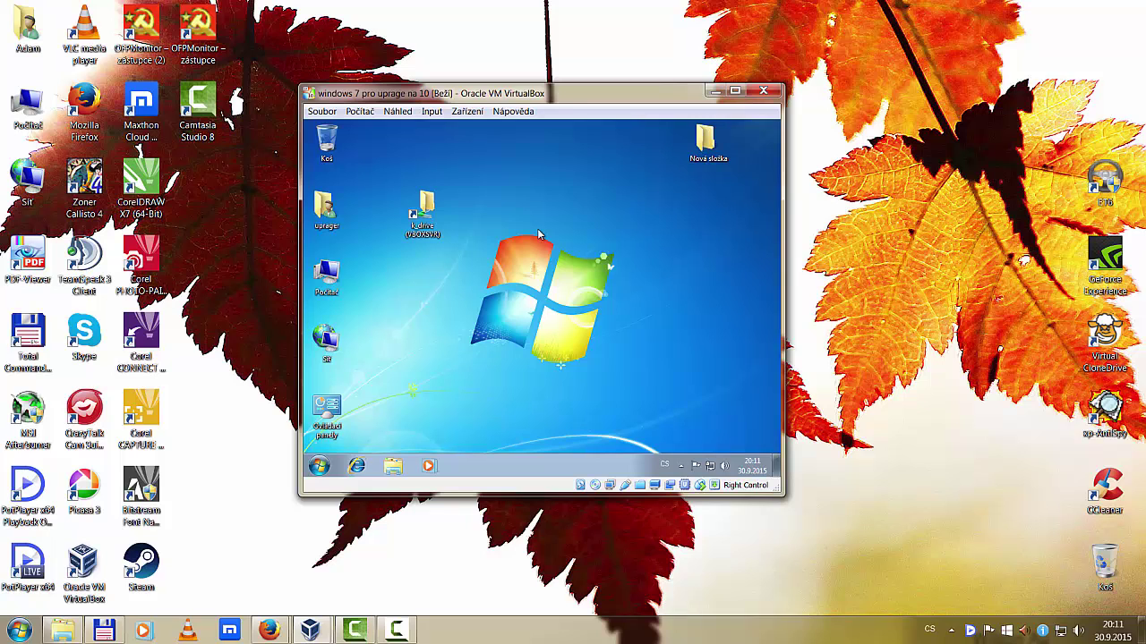
- Copy MediaCreationToolx64 and the text file soubor uprage win 10 from the k_drive shared folder into Nová složka, and close the shared folder
{"action": "mouse_move", "coordinate": [752, 475]}
{"action": "double_click", "coordinate": [430, 213]}
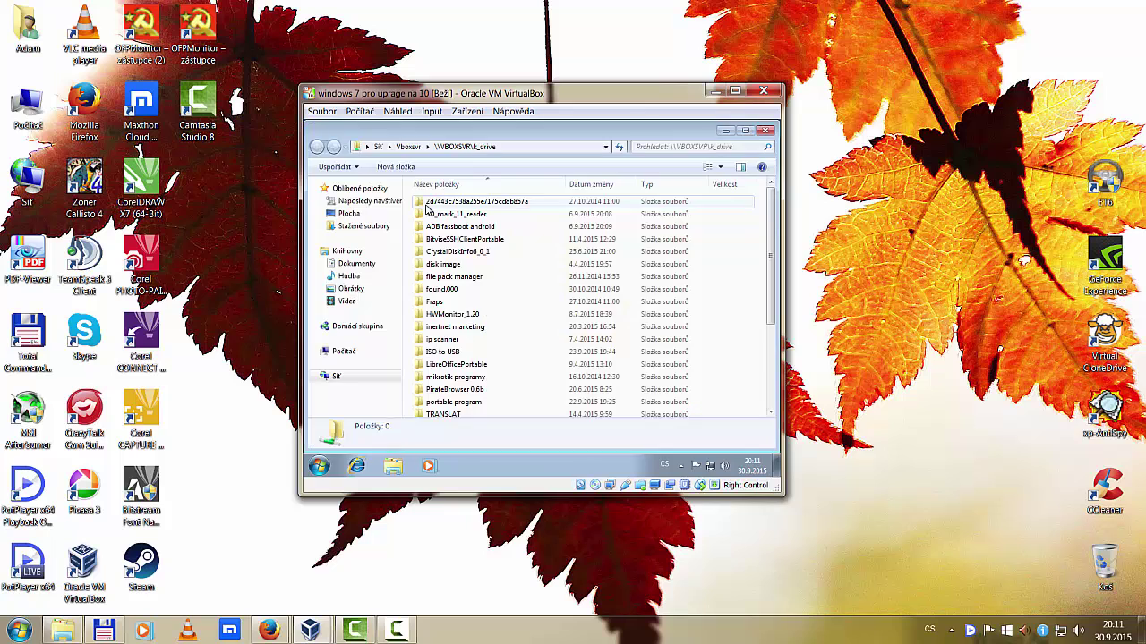
{"action": "scroll", "coordinate": [503, 366], "scroll_direction": "down", "scroll_amount": 3}
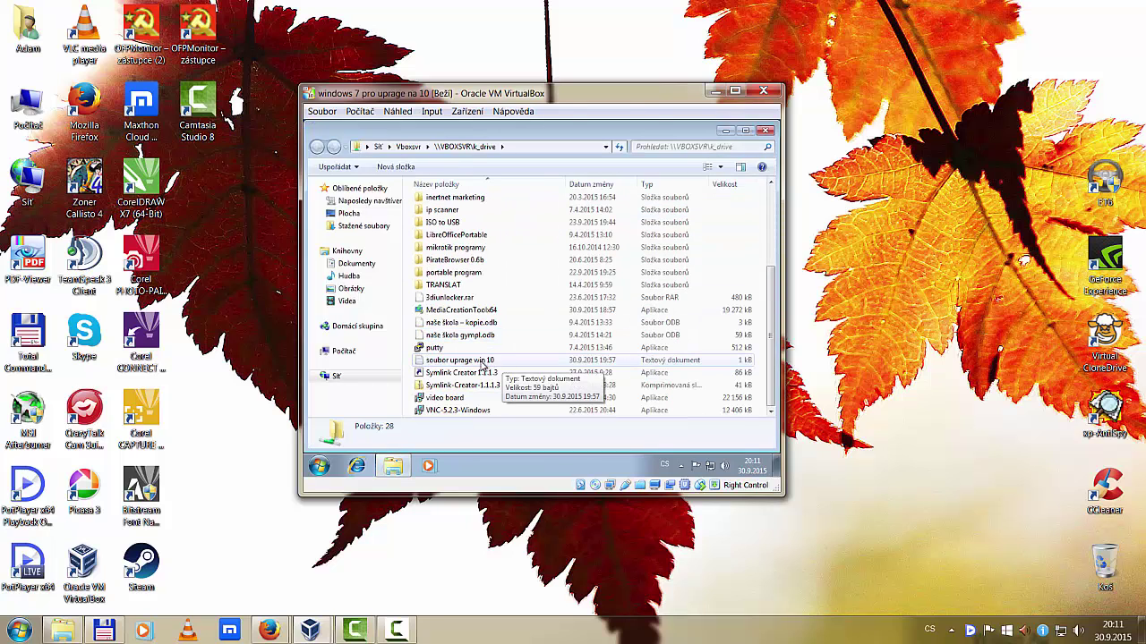
{"action": "left_click", "coordinate": [744, 131]}
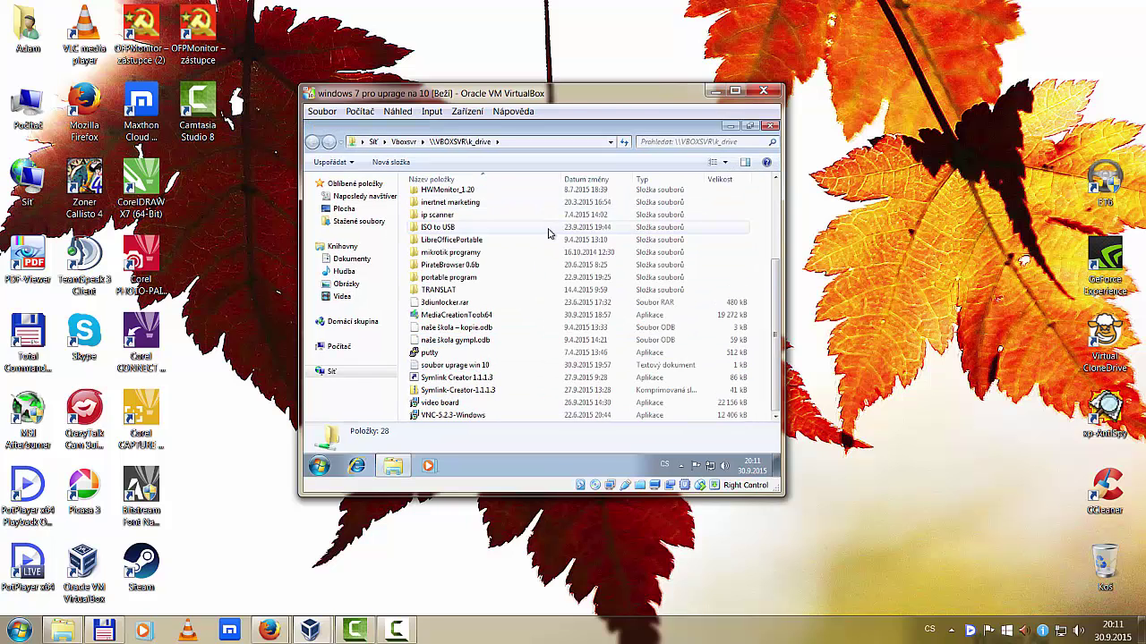
{"action": "left_click", "coordinate": [750, 126]}
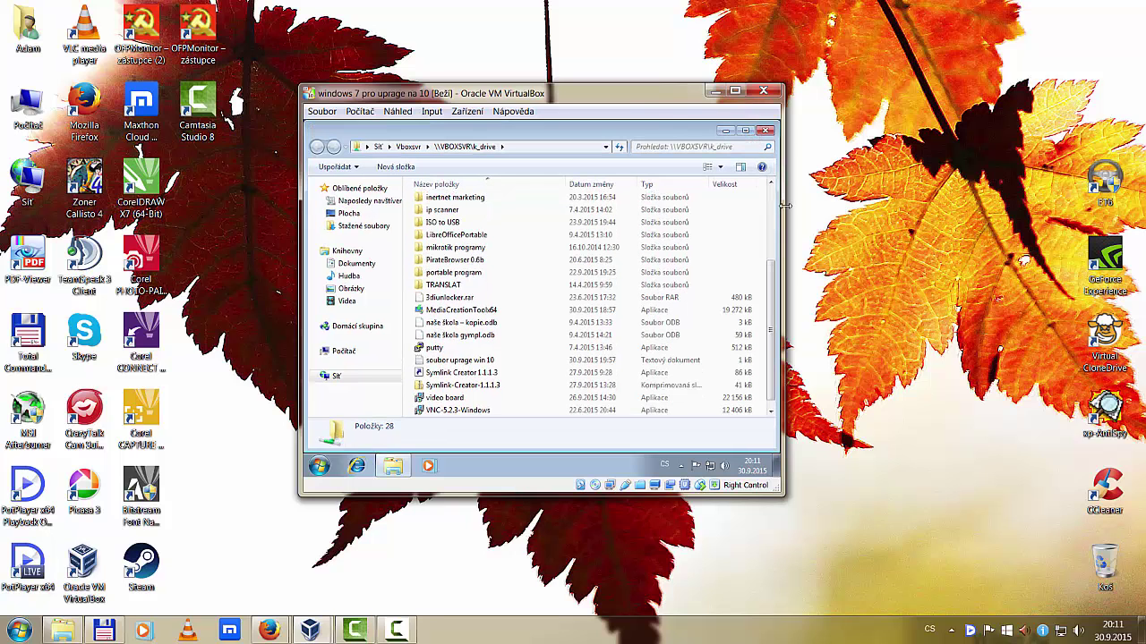
{"action": "left_click_drag", "start_coordinate": [776, 205], "coordinate": [620, 231]}
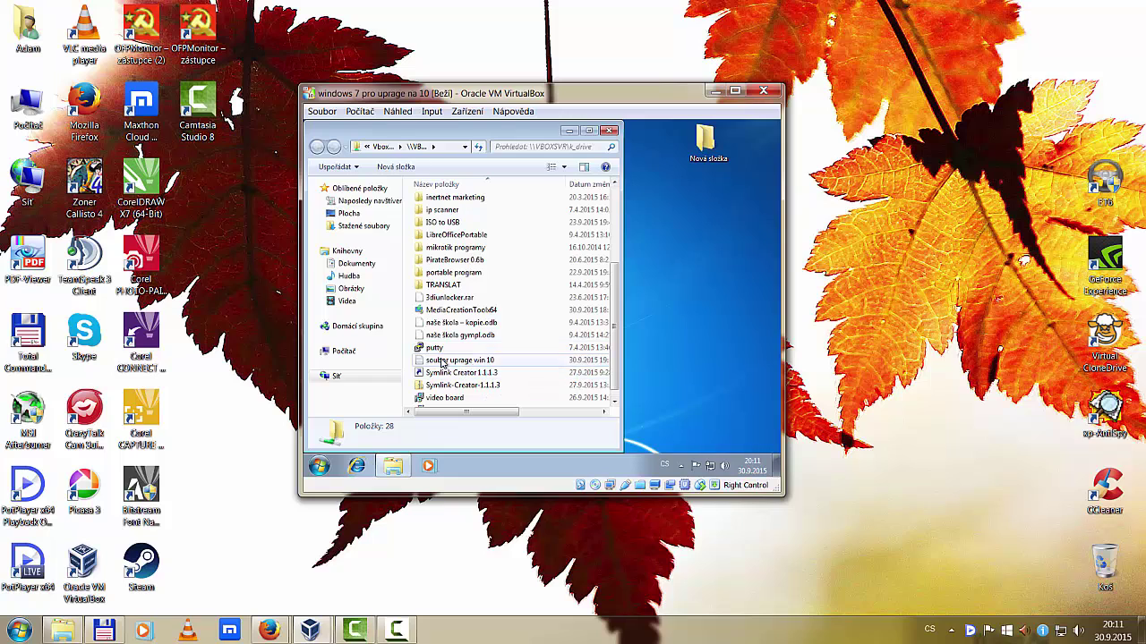
{"action": "left_click_drag", "start_coordinate": [443, 312], "coordinate": [711, 158]}
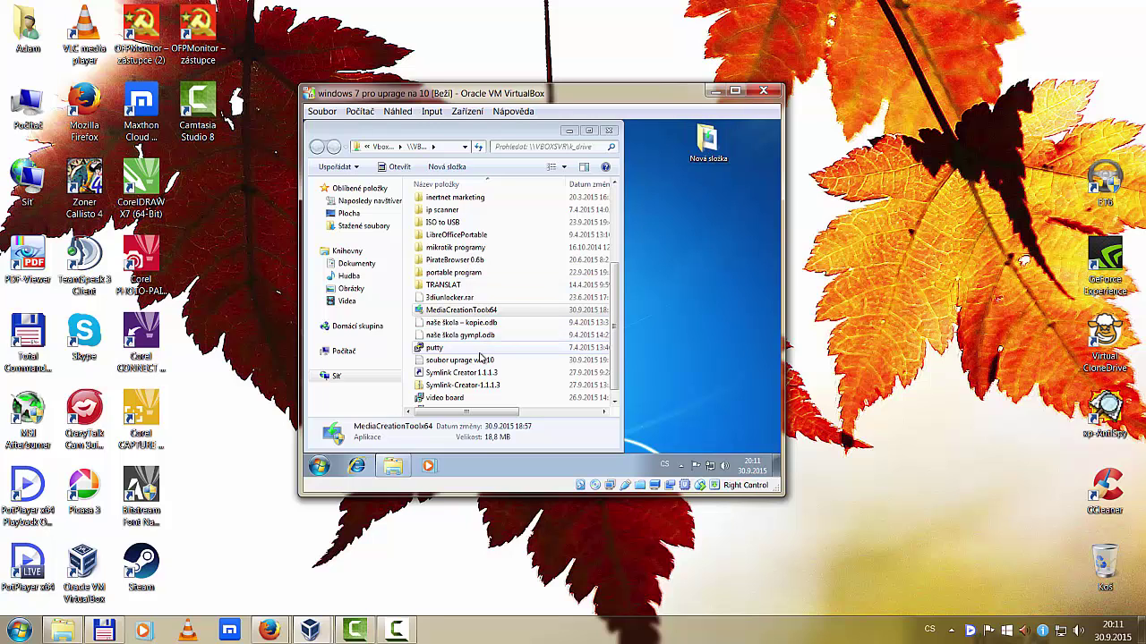
{"action": "left_click_drag", "start_coordinate": [466, 361], "coordinate": [709, 148]}
{"action": "left_click", "coordinate": [608, 131]}
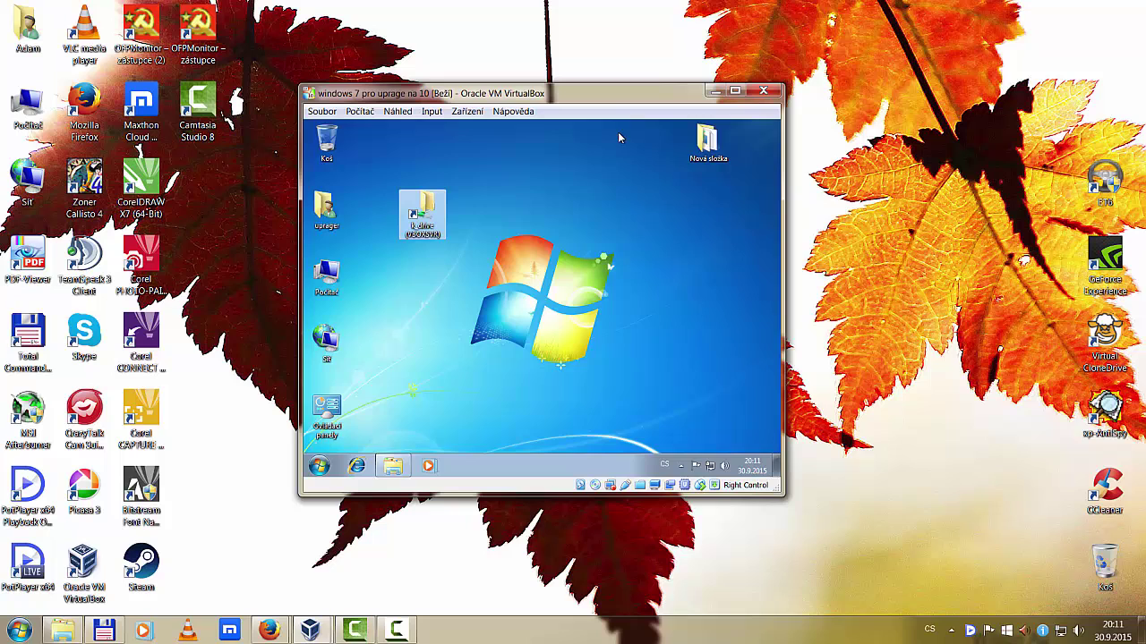
- Open soubor uprage win 10 from Nová složka, select its link, and maximize both the document and the virtual machine window
{"action": "double_click", "coordinate": [707, 141]}
{"action": "double_click", "coordinate": [488, 214]}
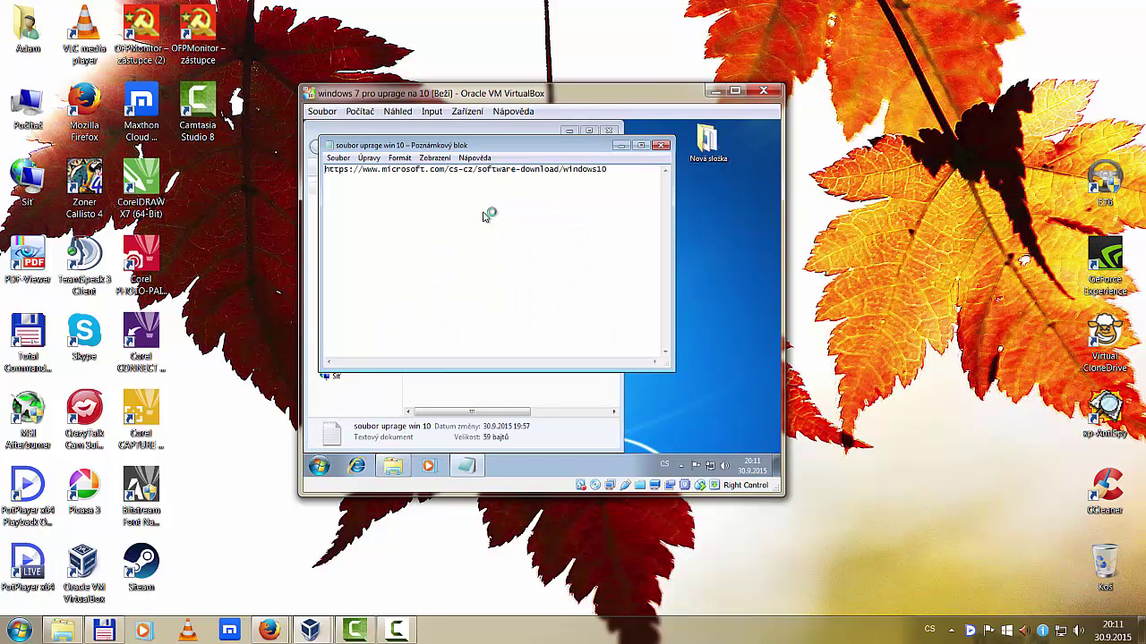
{"action": "left_click", "coordinate": [641, 145]}
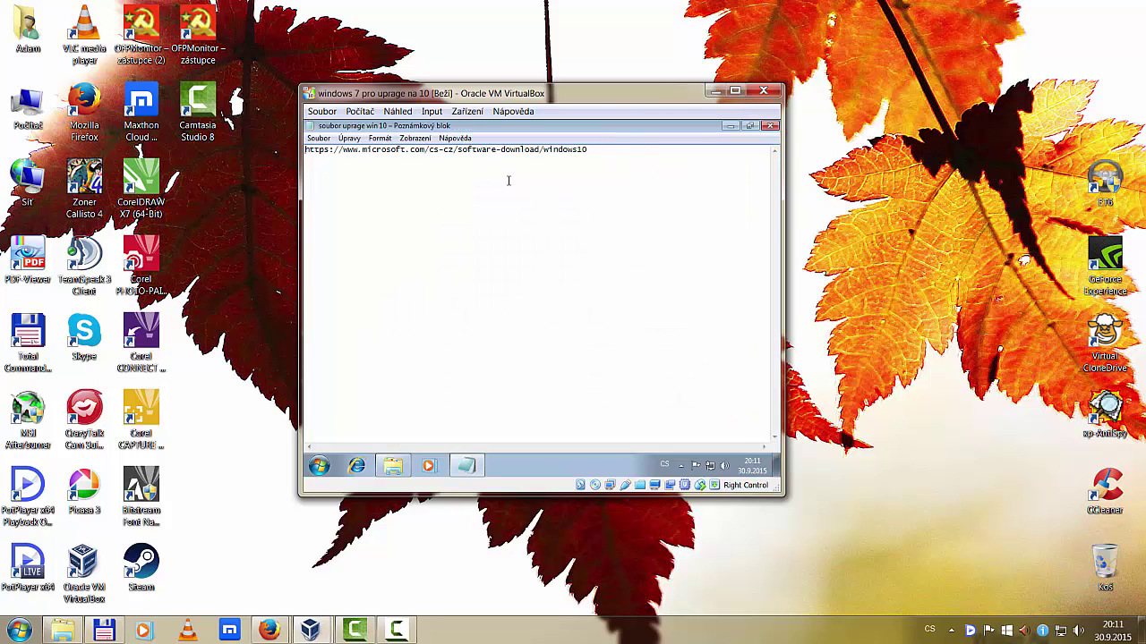
{"action": "left_click_drag", "start_coordinate": [609, 158], "coordinate": [304, 151]}
{"action": "left_click", "coordinate": [734, 90]}
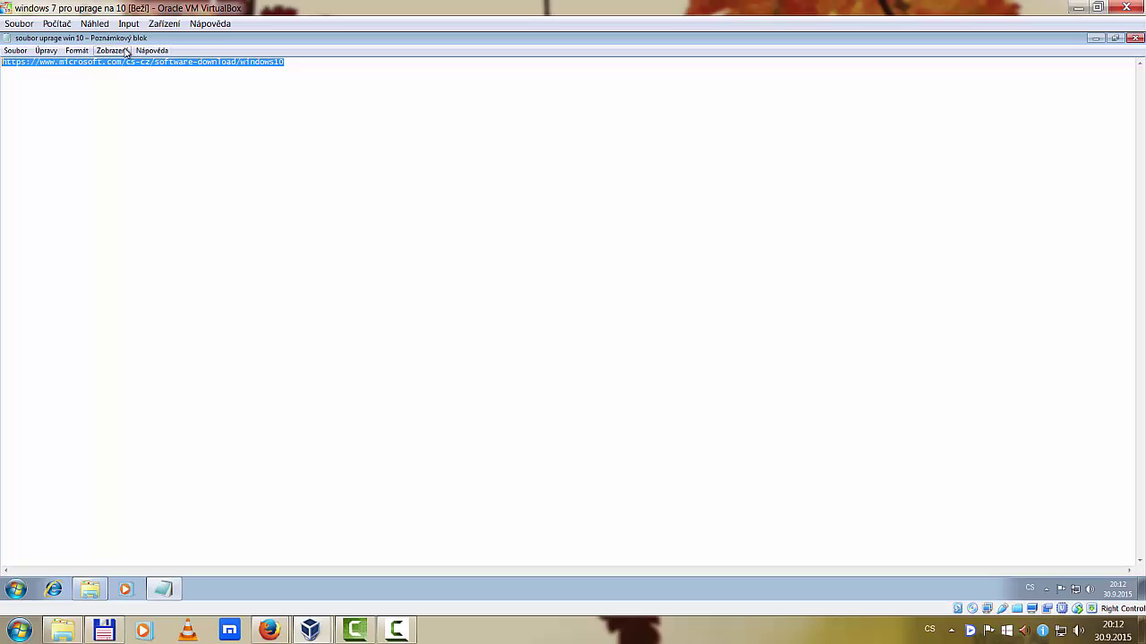
- Set the text document's font size to 20 and deselect the link
{"action": "left_click", "coordinate": [76, 50]}
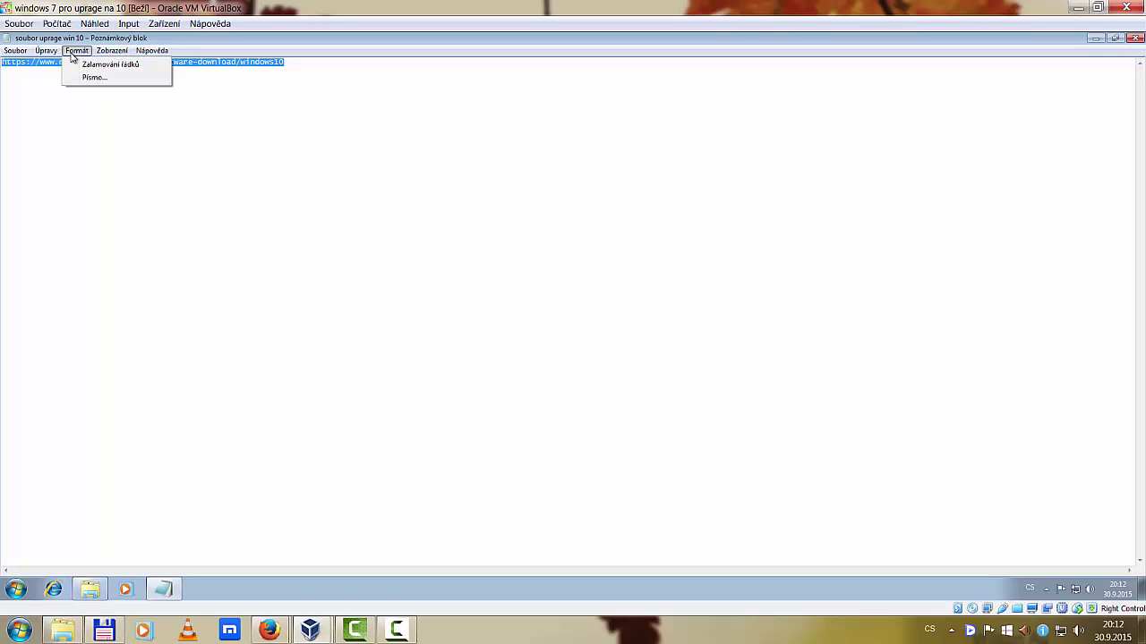
{"action": "left_click", "coordinate": [93, 77]}
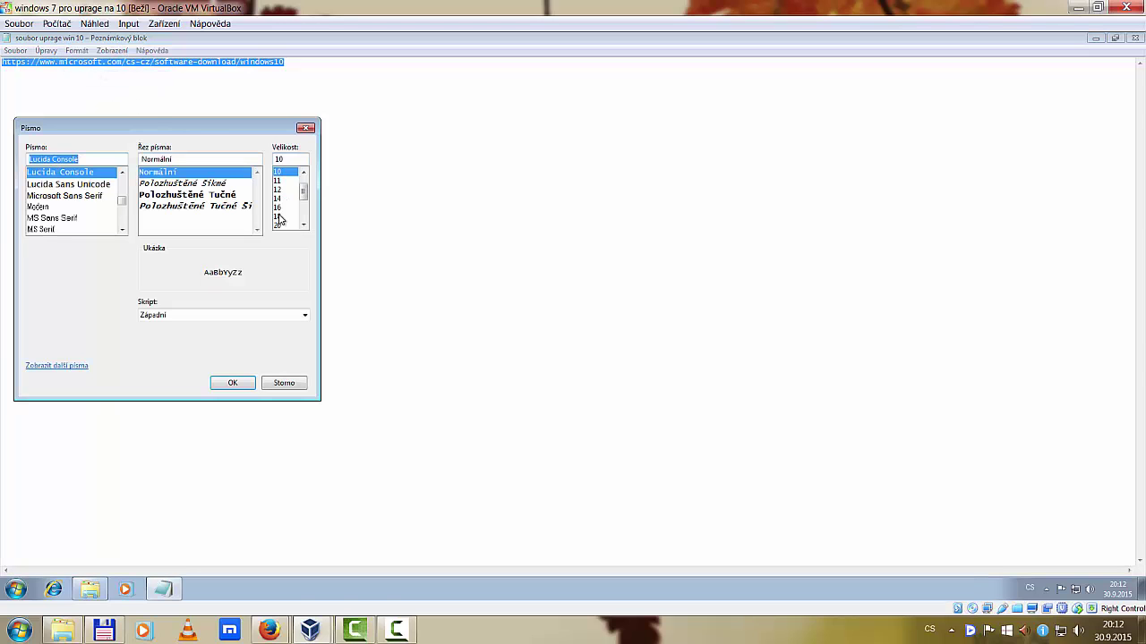
{"action": "left_click", "coordinate": [283, 225]}
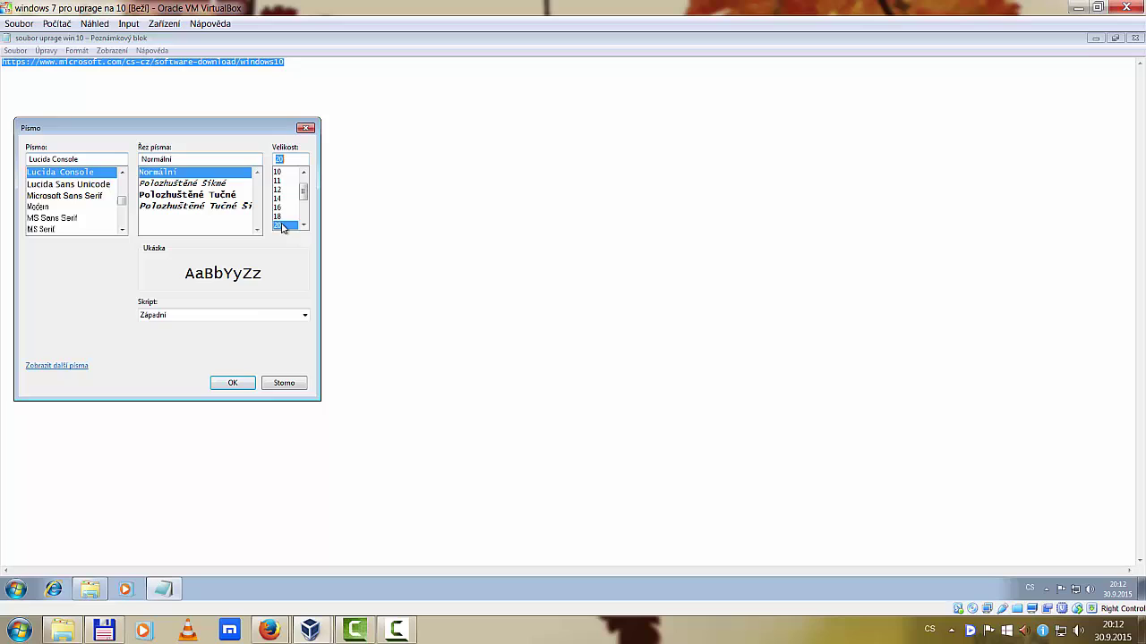
{"action": "left_click", "coordinate": [243, 382]}
{"action": "left_click", "coordinate": [358, 125]}
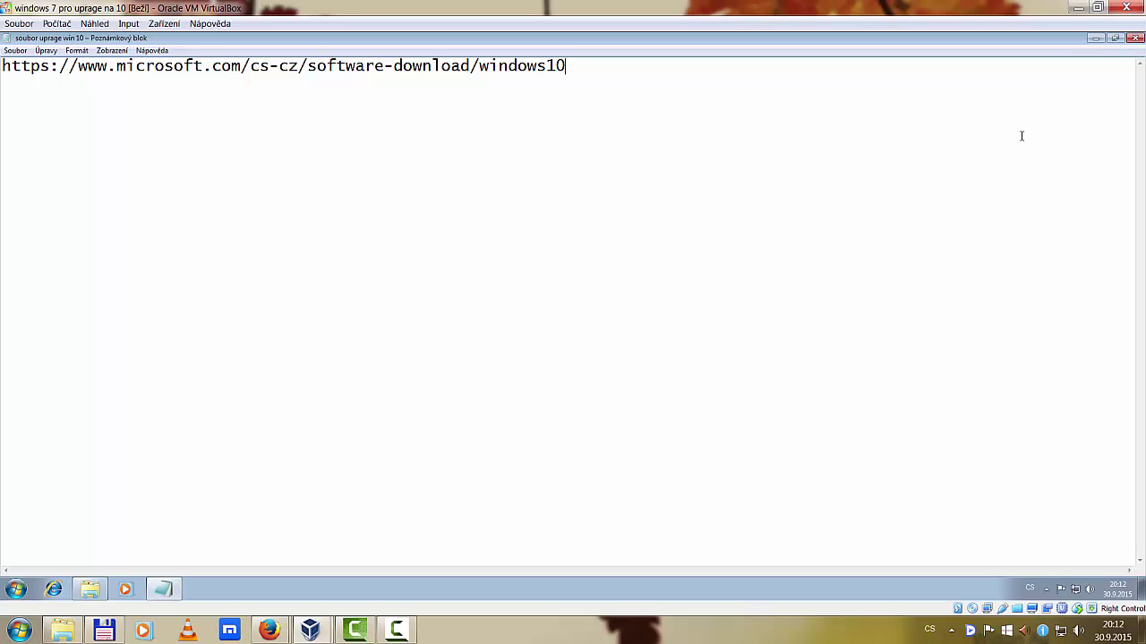
- Examine the MediaCreationToolx64 file in Nová složka and the download link in the text document, and close the document
{"action": "left_click", "coordinate": [1093, 39]}
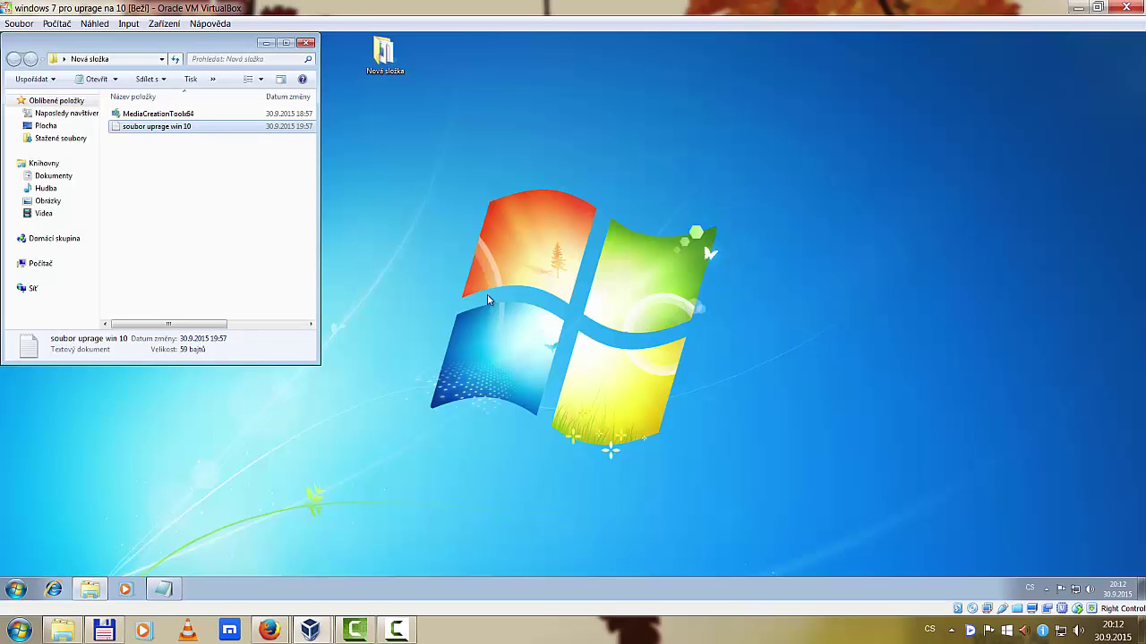
{"action": "left_click", "coordinate": [190, 117]}
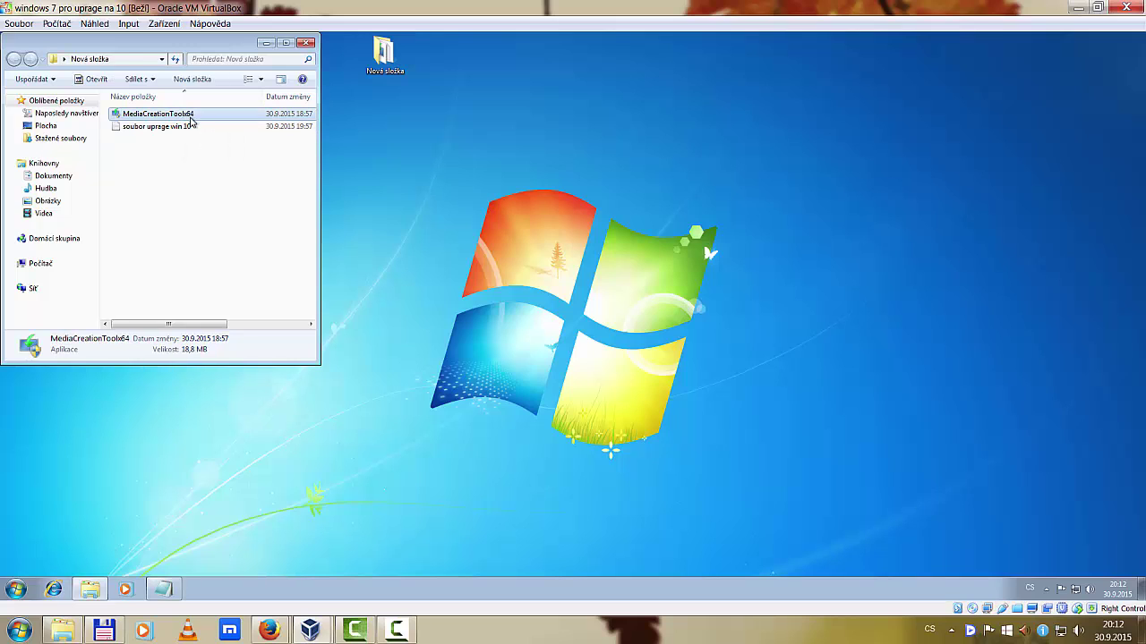
{"action": "left_click", "coordinate": [176, 591]}
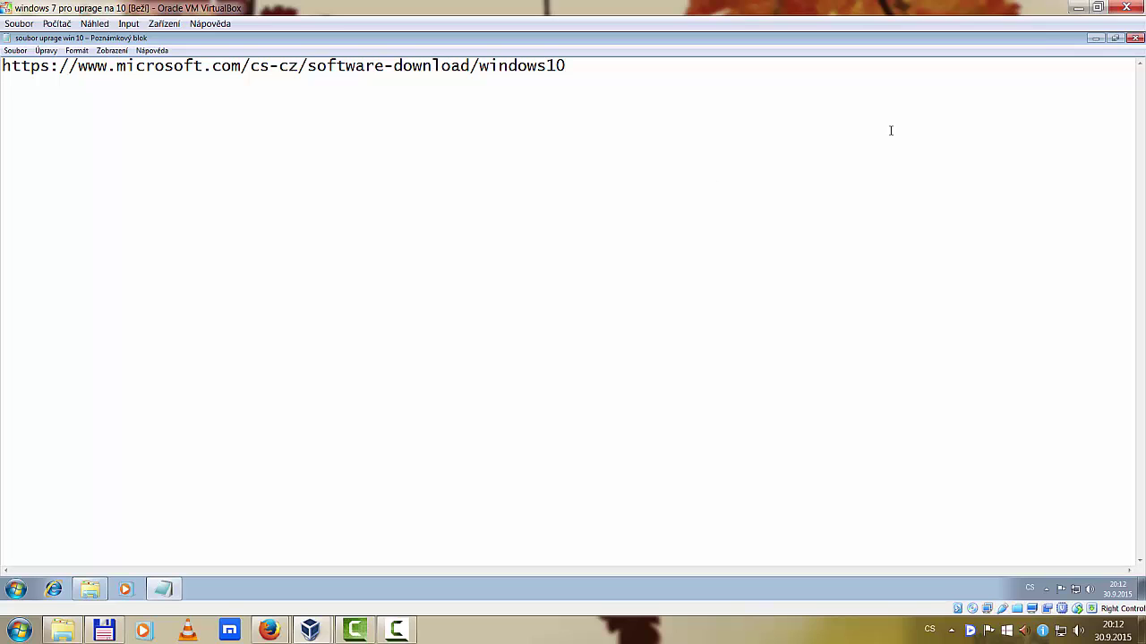
{"action": "left_click", "coordinate": [1132, 39]}
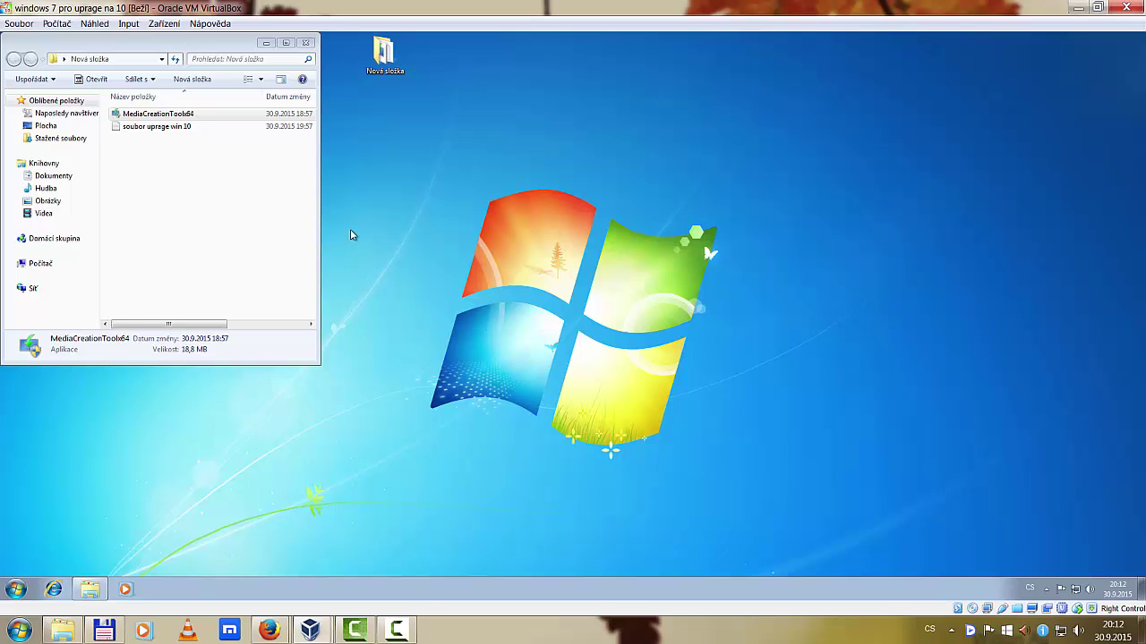
- Reopen soubor uprage win 10 to check its display, select all its text, and close it
{"action": "left_click", "coordinate": [182, 116]}
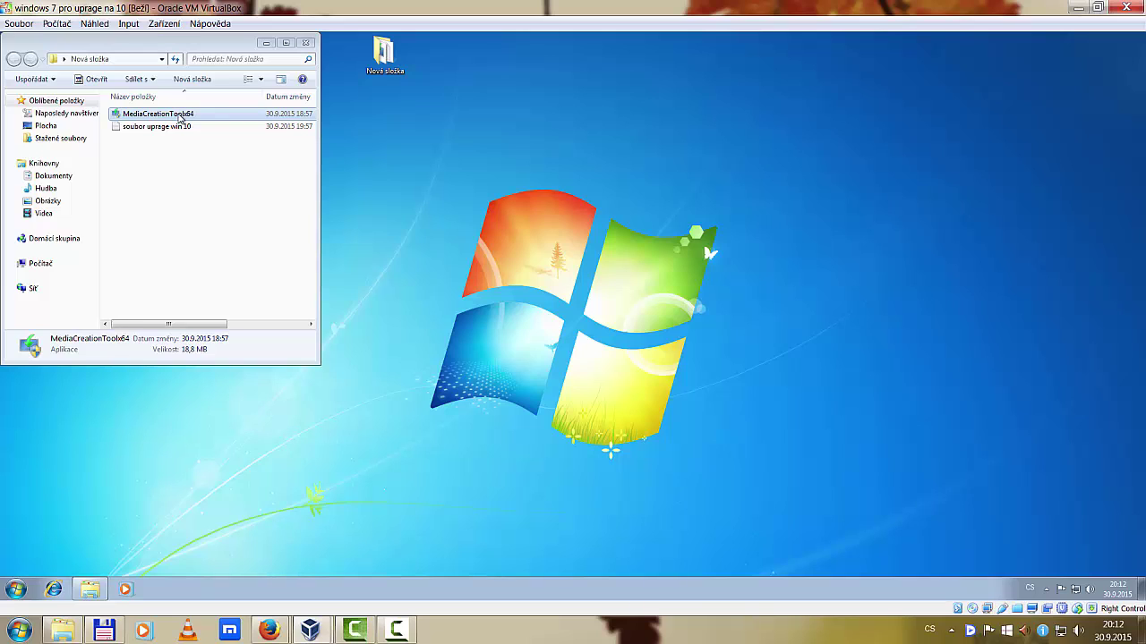
{"action": "double_click", "coordinate": [154, 126]}
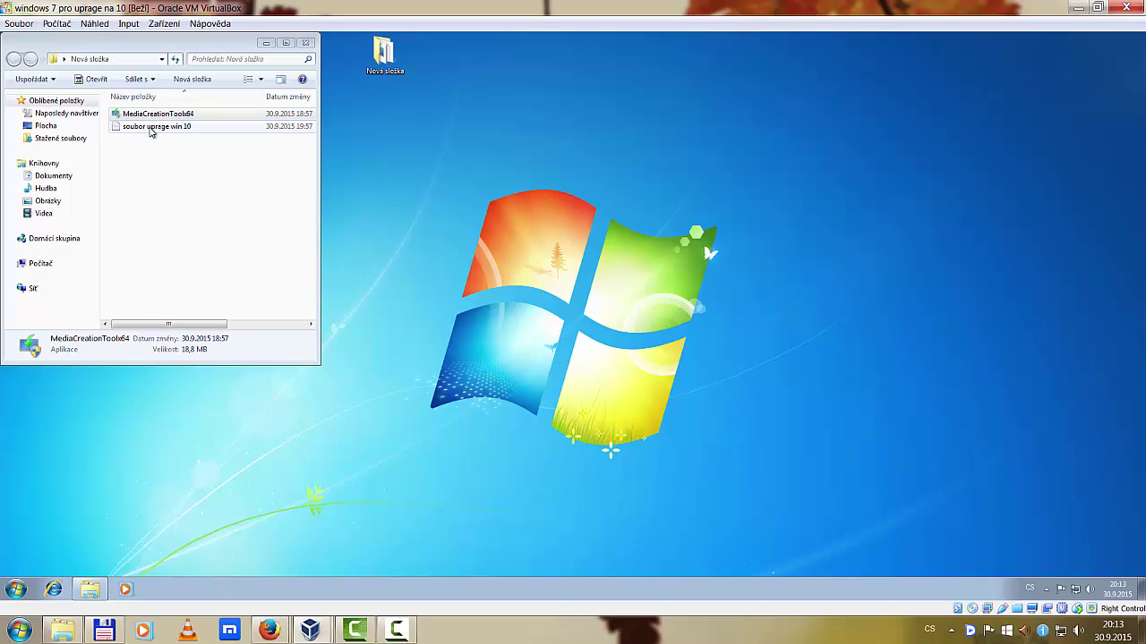
{"action": "key", "text": "ctrl+a"}
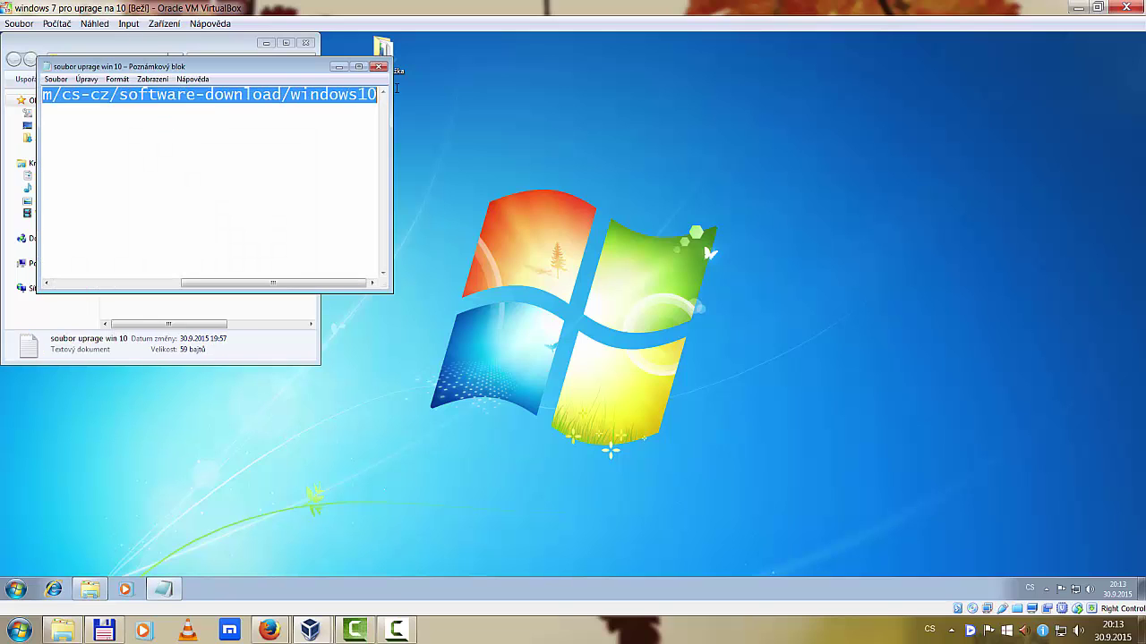
{"action": "left_click", "coordinate": [380, 66]}
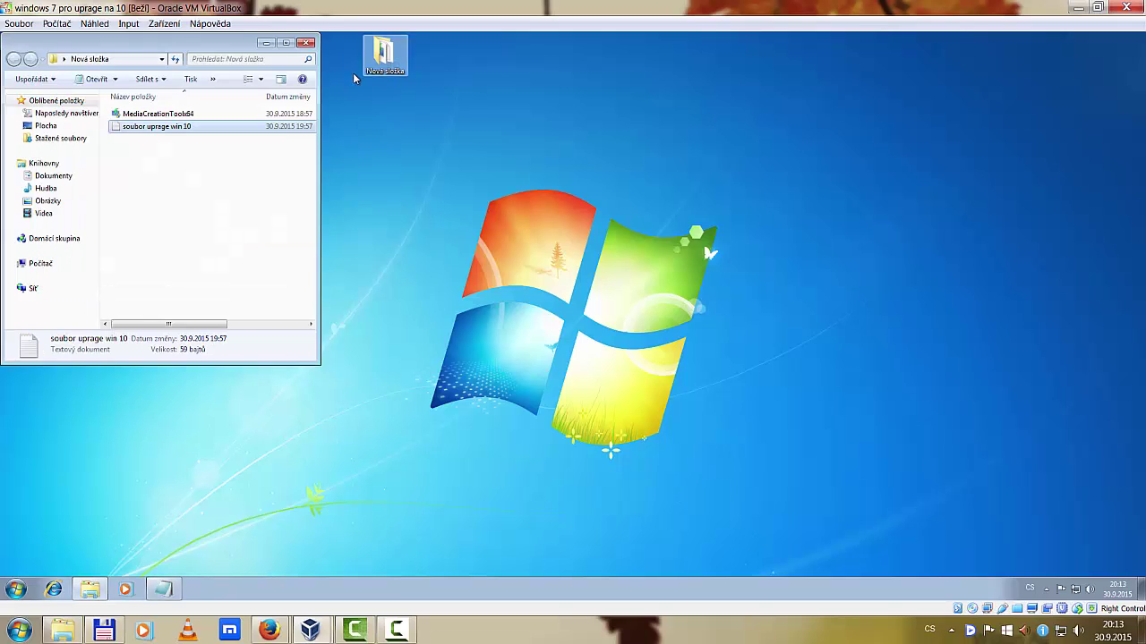
- Launch MediaCreationToolx64 from Nová složka, allow it to make changes to the computer, and close the folder window
{"action": "left_click", "coordinate": [162, 114]}
{"action": "double_click", "coordinate": [162, 113]}
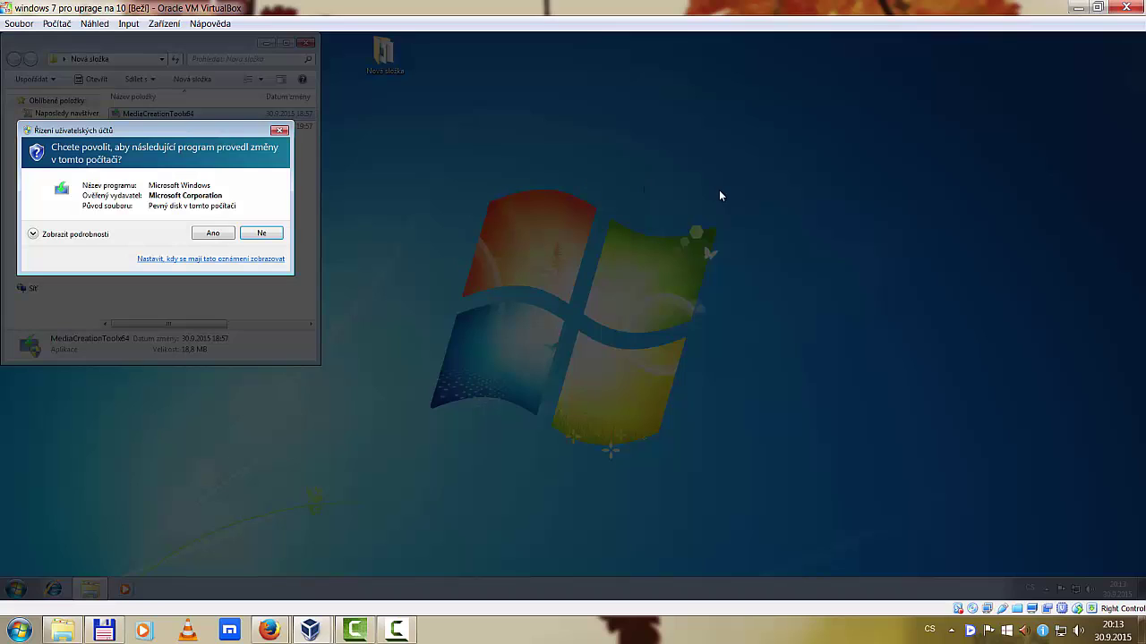
{"action": "left_click", "coordinate": [223, 233]}
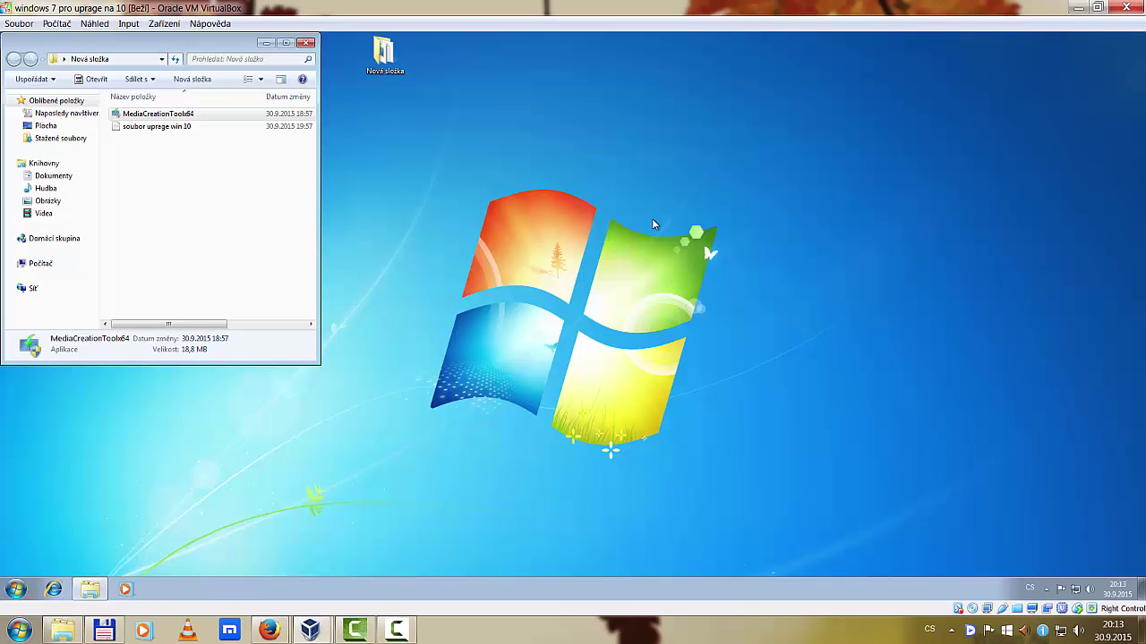
{"action": "left_click", "coordinate": [306, 42]}
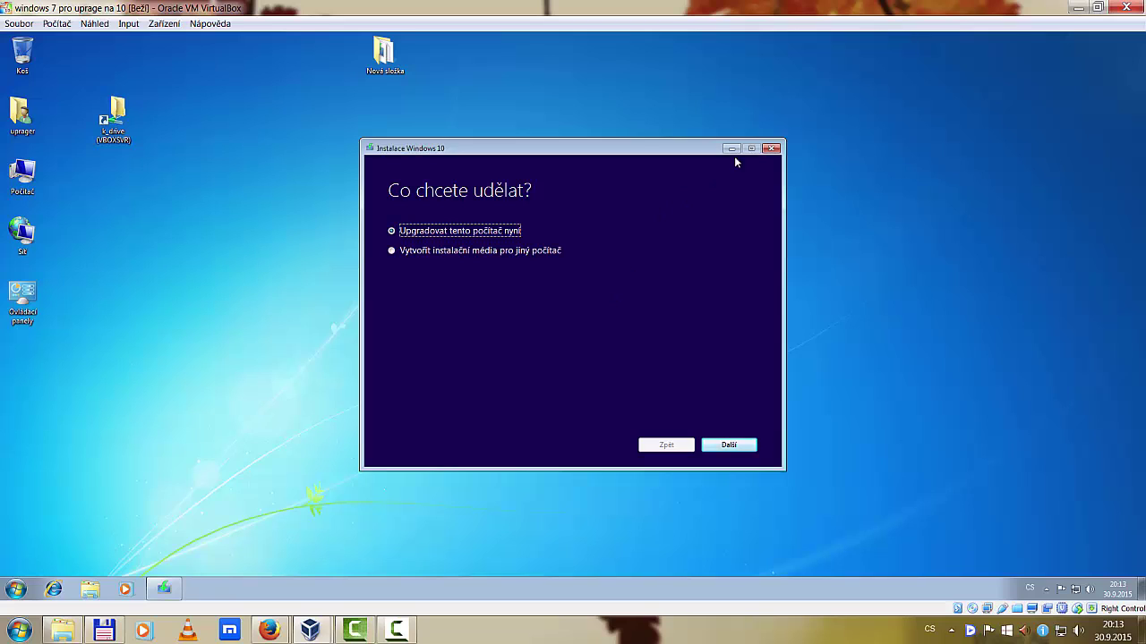
- Quit the Windows 10 setup wizard
{"action": "left_click", "coordinate": [771, 148]}
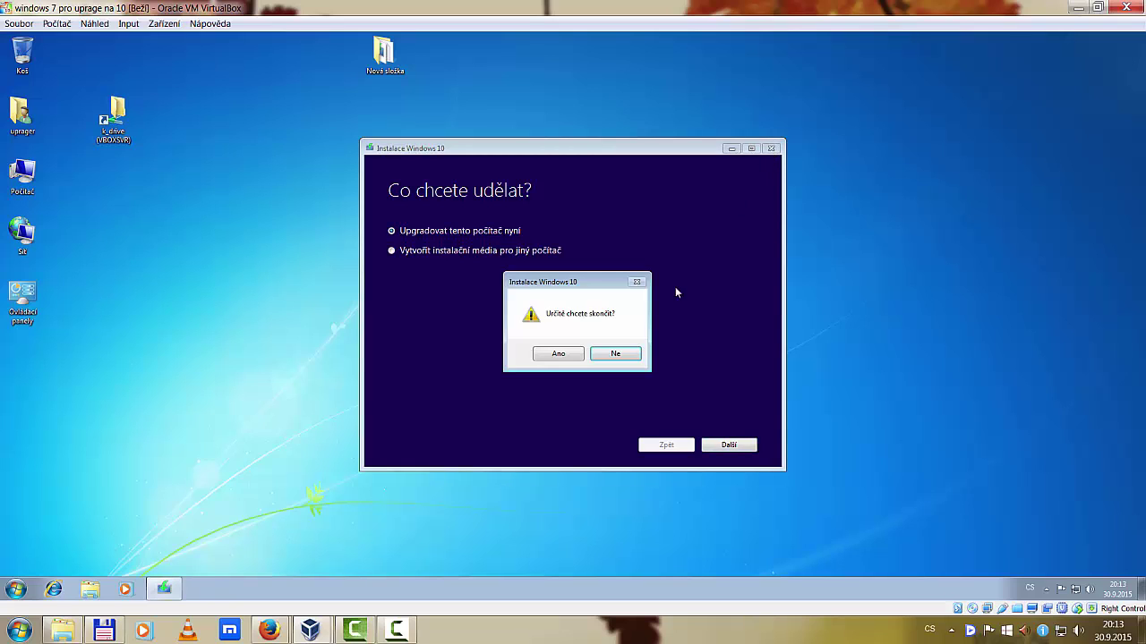
{"action": "left_click", "coordinate": [560, 354]}
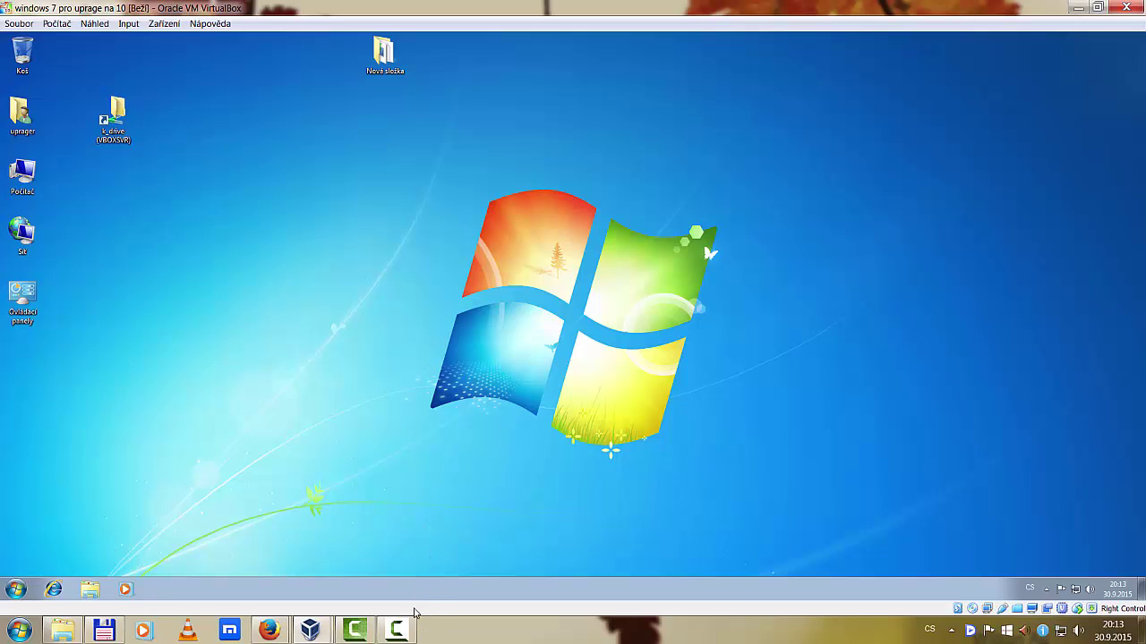
{"action": "left_click", "coordinate": [396, 630]}
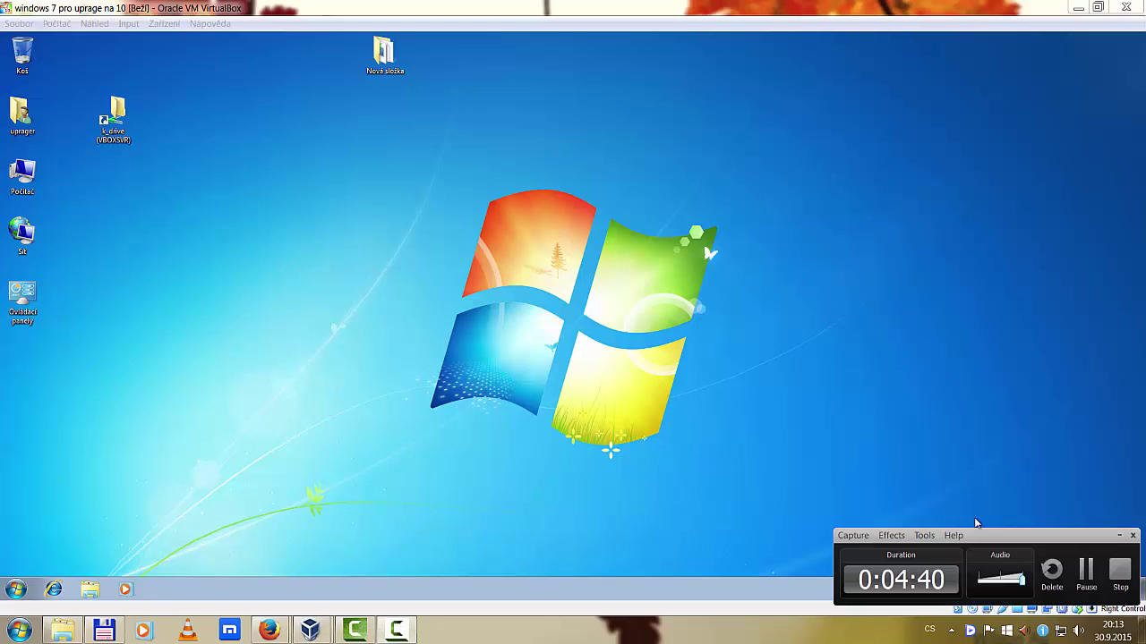
{"action": "left_click", "coordinate": [1085, 573]}
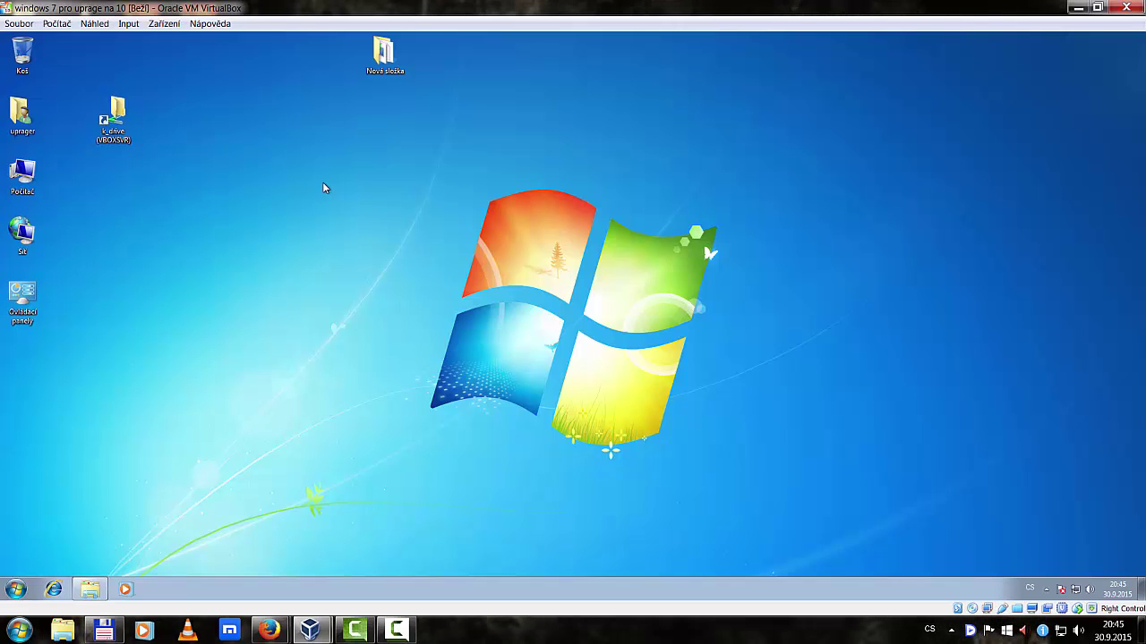
- Launch MediaCreationToolx64 from the k_drive shared folder, allow it to make changes, and close the folder window
{"action": "double_click", "coordinate": [123, 113]}
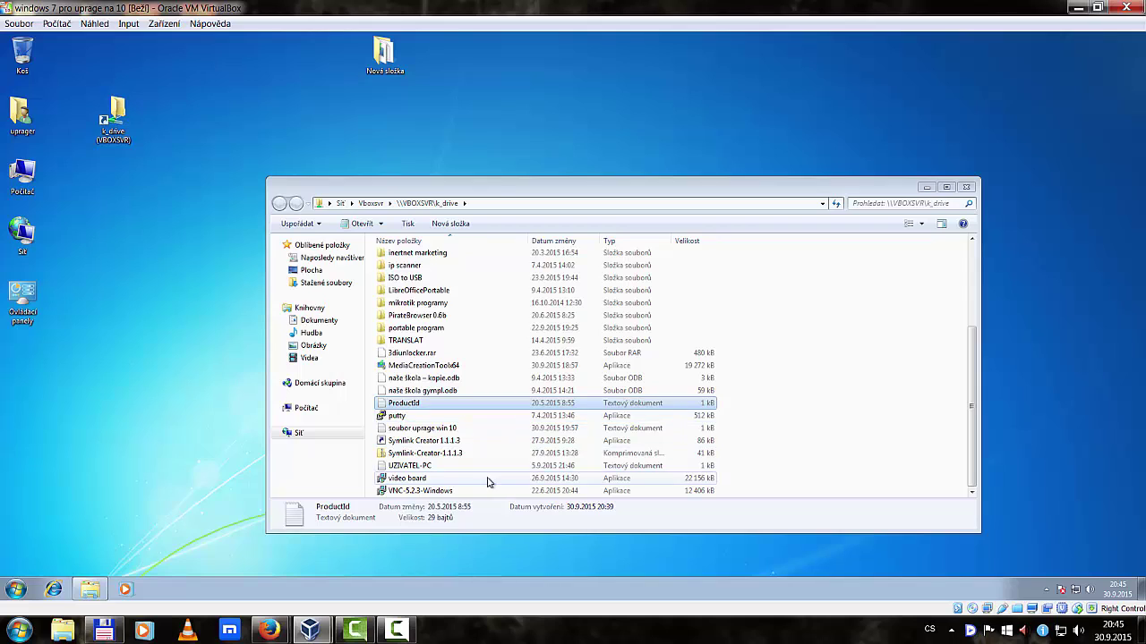
{"action": "double_click", "coordinate": [444, 367]}
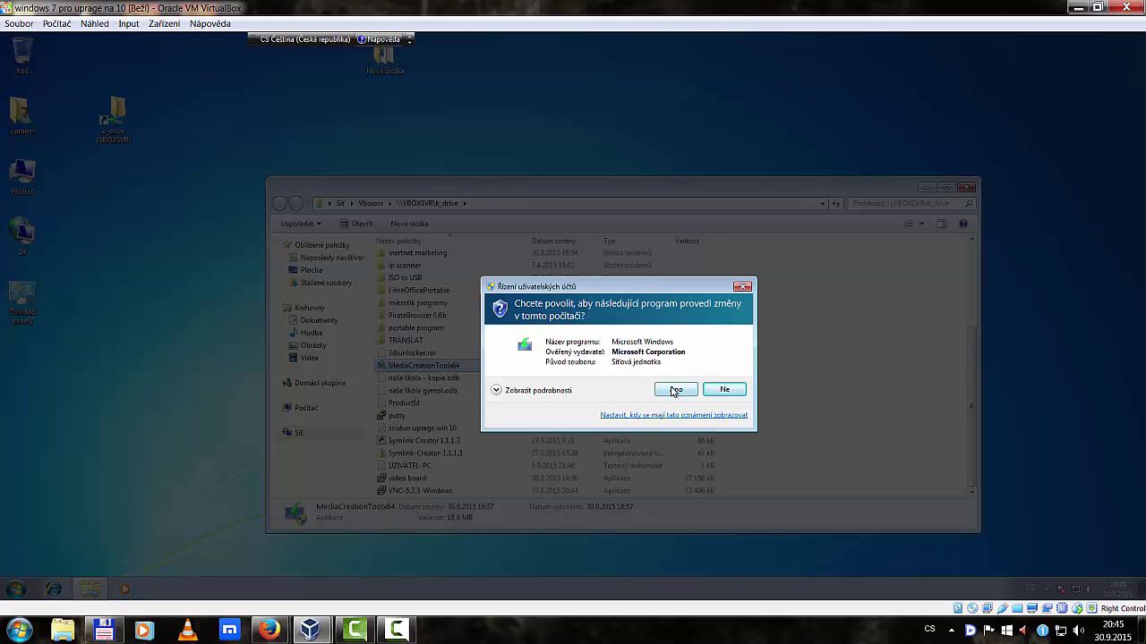
{"action": "left_click", "coordinate": [673, 389]}
{"action": "left_click", "coordinate": [966, 186]}
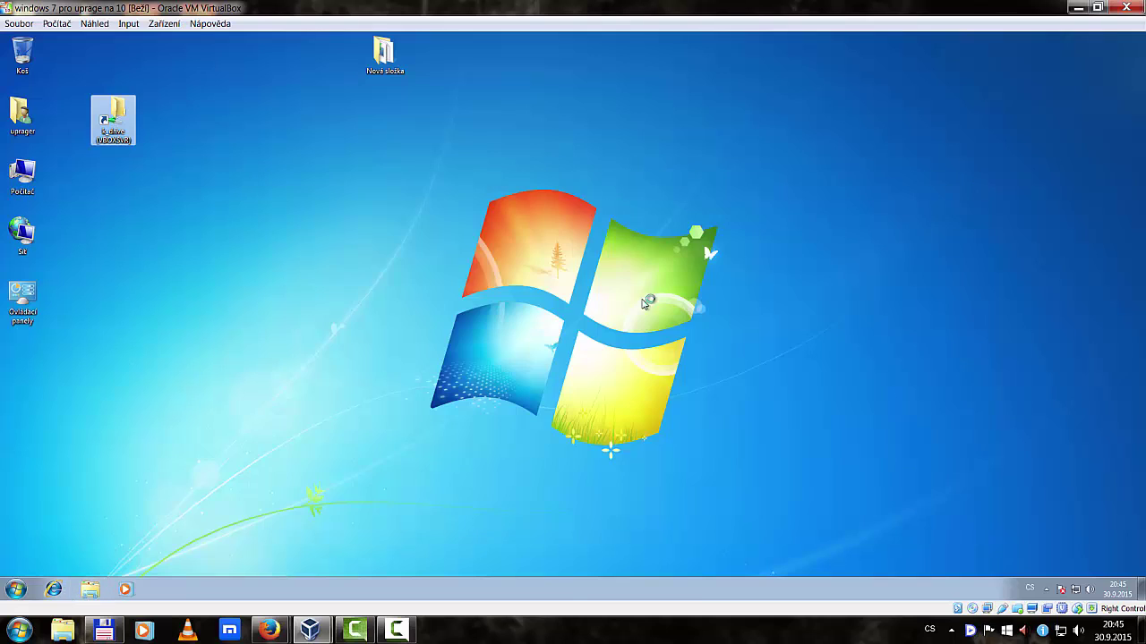
- Open the Nová složka folder, launch MediaCreationToolx64 from it, and allow it to make changes to the computer
{"action": "left_click", "coordinate": [378, 261]}
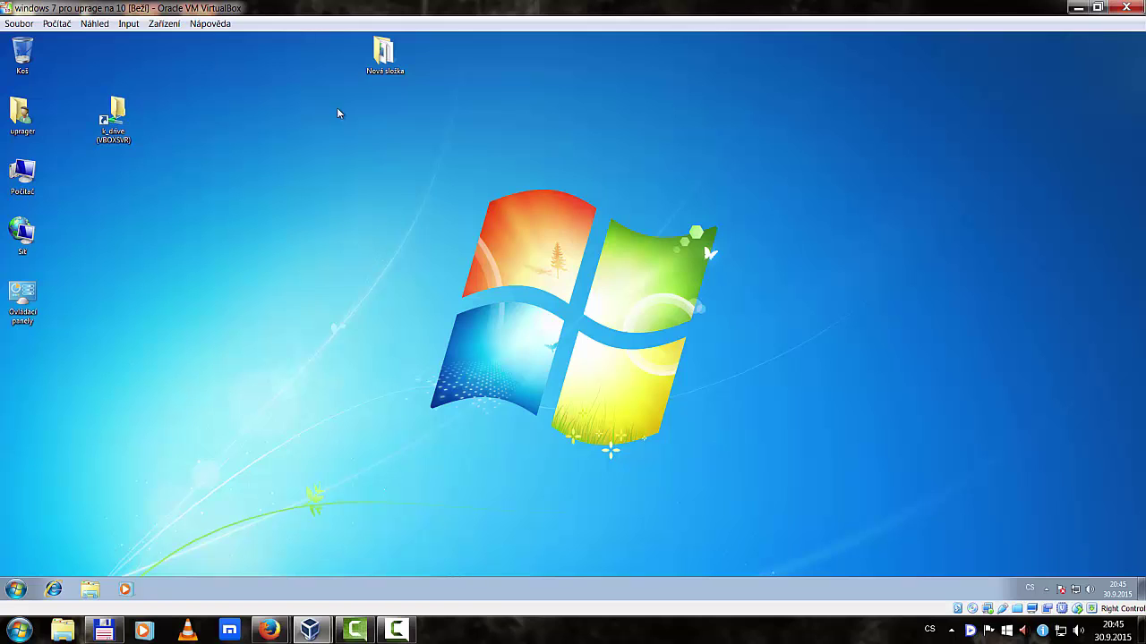
{"action": "double_click", "coordinate": [380, 57]}
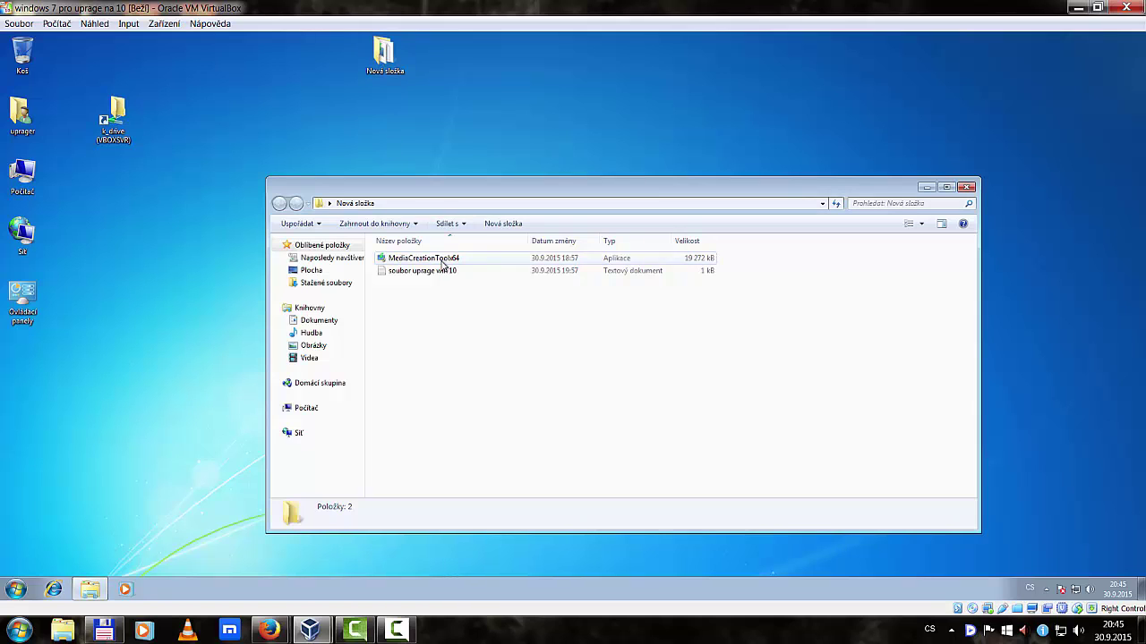
{"action": "double_click", "coordinate": [445, 263]}
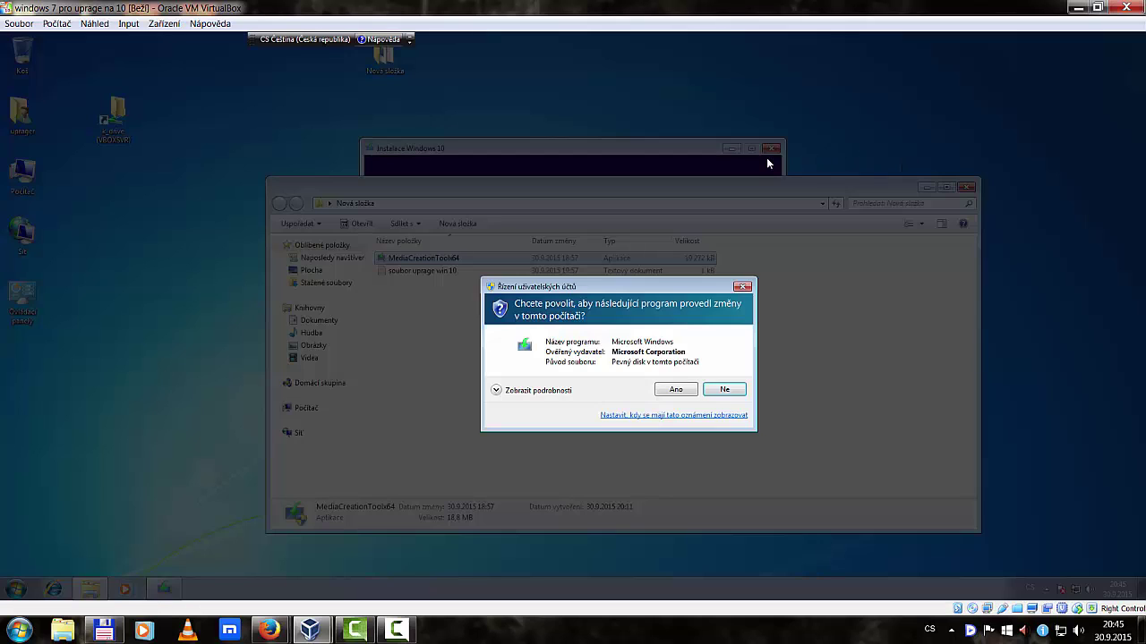
{"action": "left_click", "coordinate": [690, 388]}
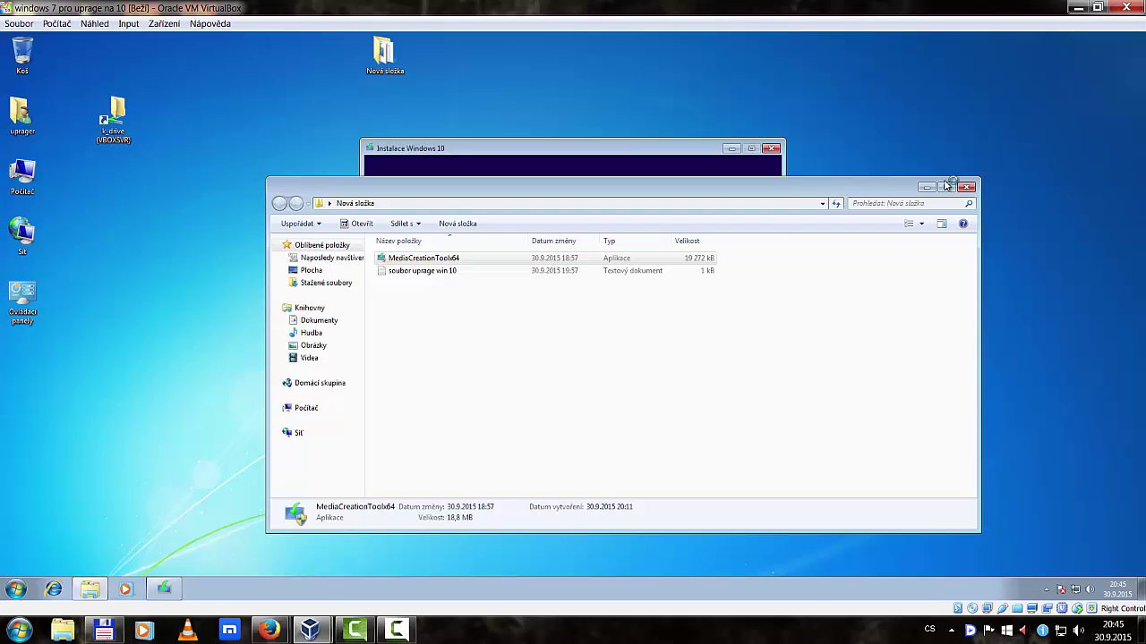
- Quit the running Windows 10 setup wizard and try to close its window while it cleans up
{"action": "left_click", "coordinate": [771, 148]}
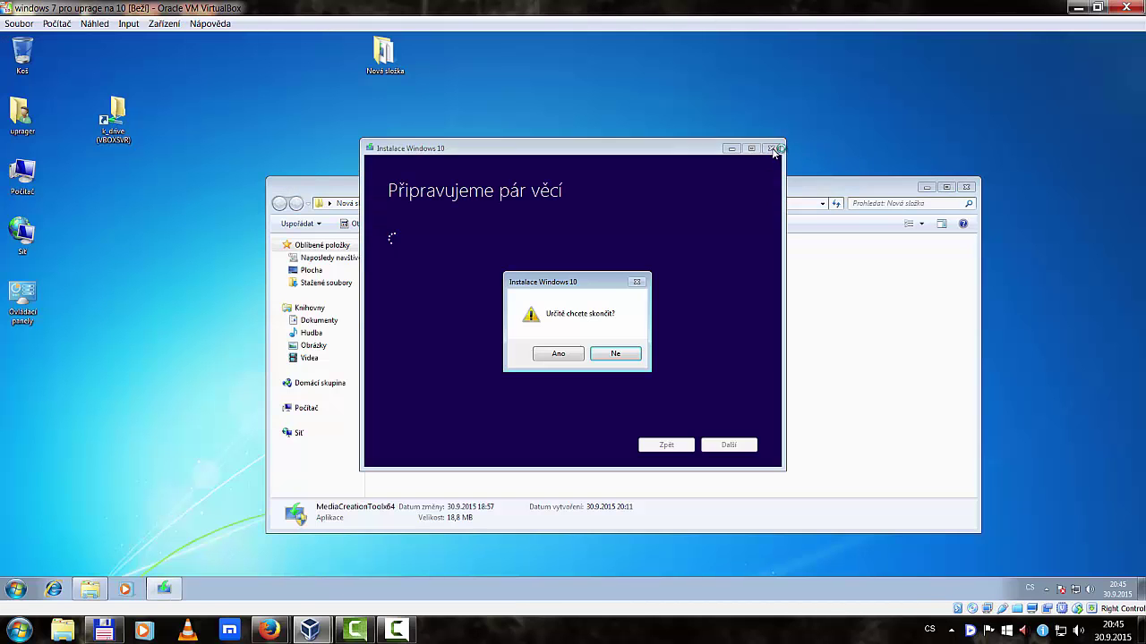
{"action": "left_click", "coordinate": [559, 354]}
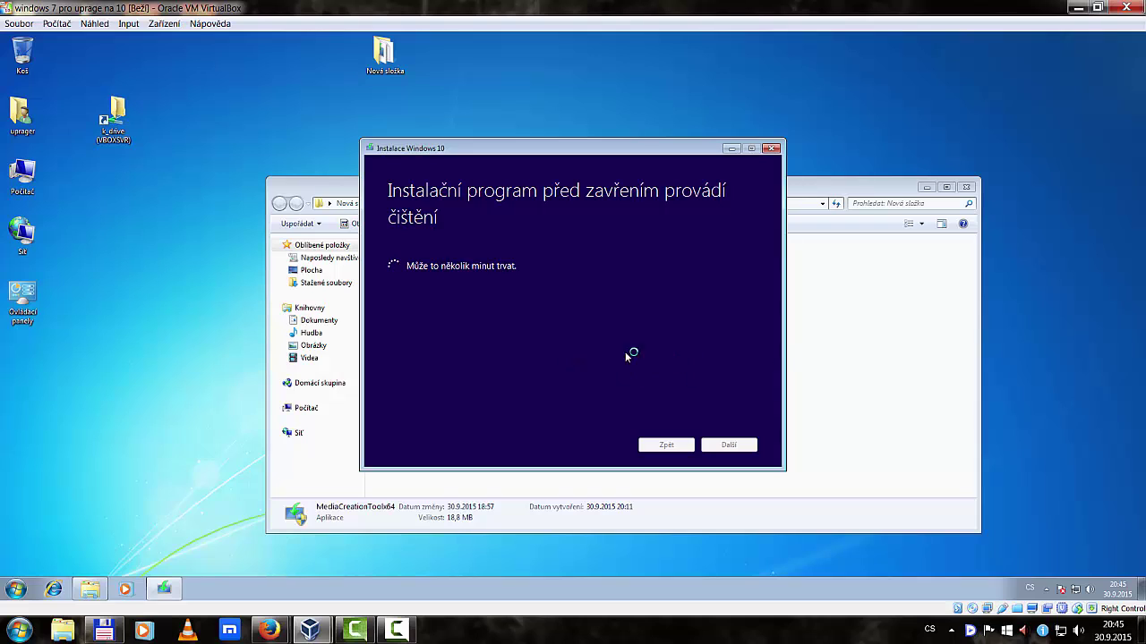
{"action": "left_click", "coordinate": [684, 353]}
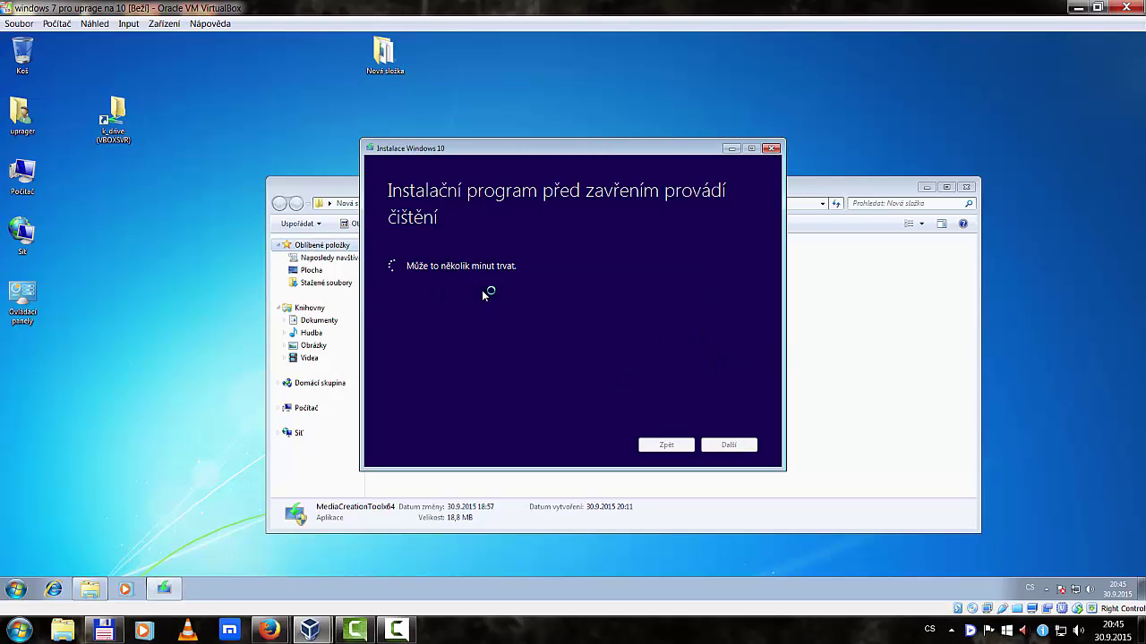
{"action": "right_click", "coordinate": [166, 590]}
{"action": "left_click", "coordinate": [150, 567]}
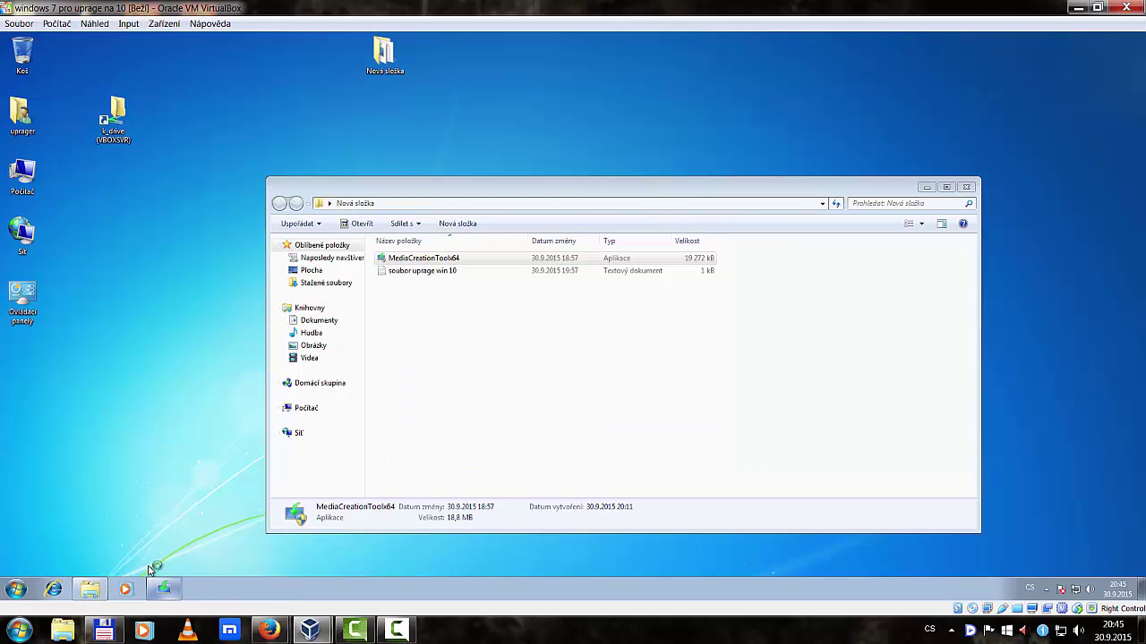
- Try to relaunch MediaCreationToolx64, move the k_drive shortcut up beside the Koš icon, and check the closing setup wizard
{"action": "left_click", "coordinate": [89, 588]}
{"action": "double_click", "coordinate": [438, 258]}
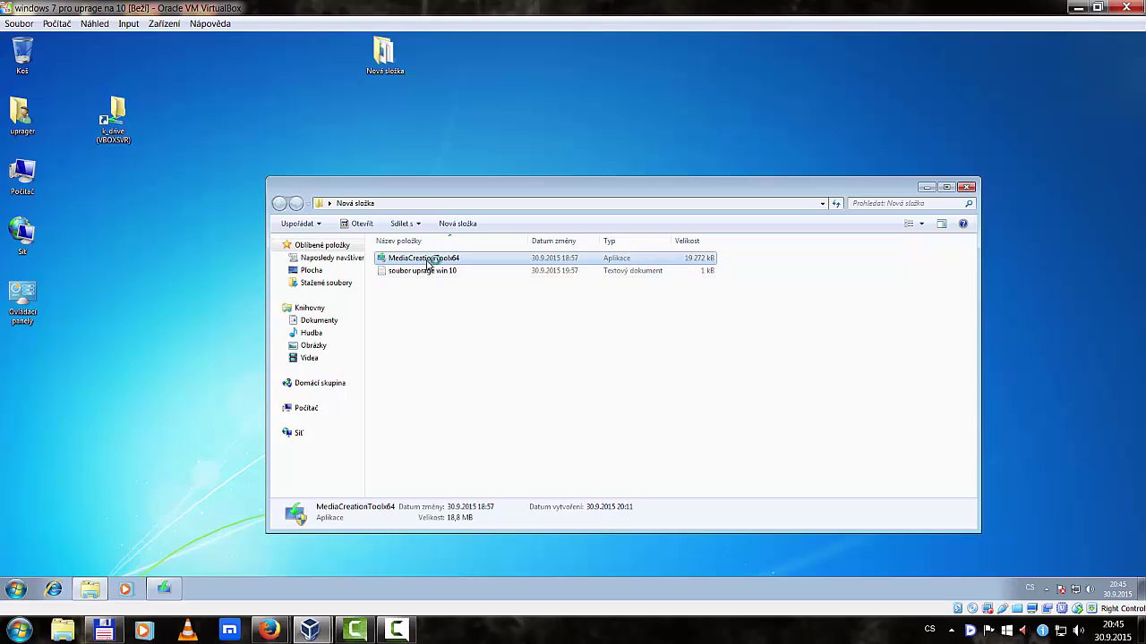
{"action": "left_click_drag", "start_coordinate": [114, 112], "coordinate": [114, 54]}
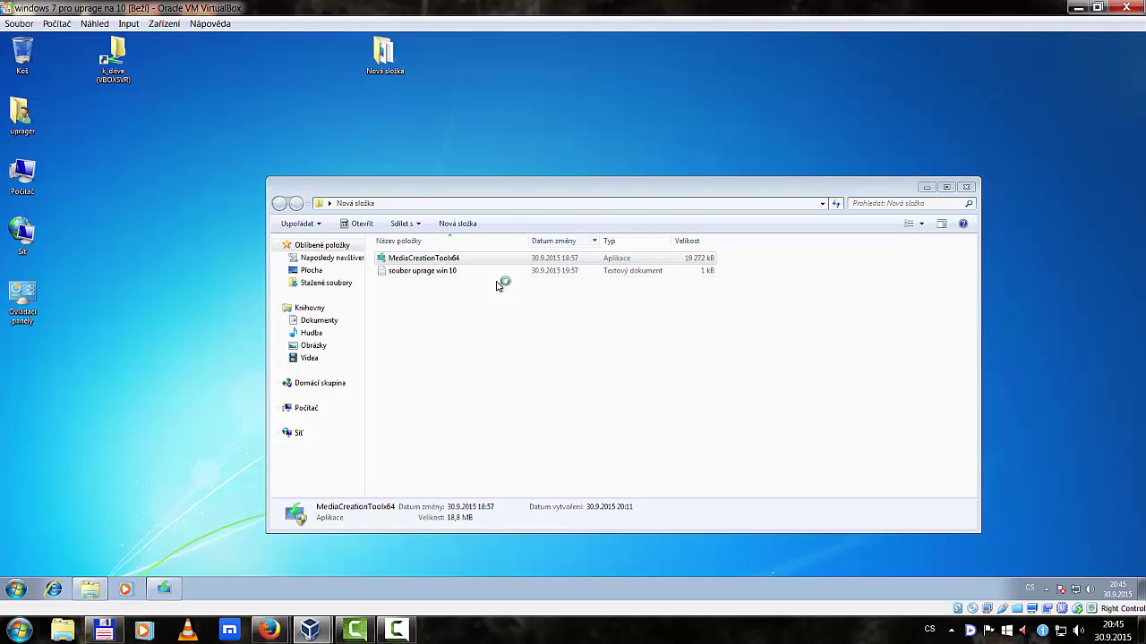
{"action": "left_click", "coordinate": [164, 590]}
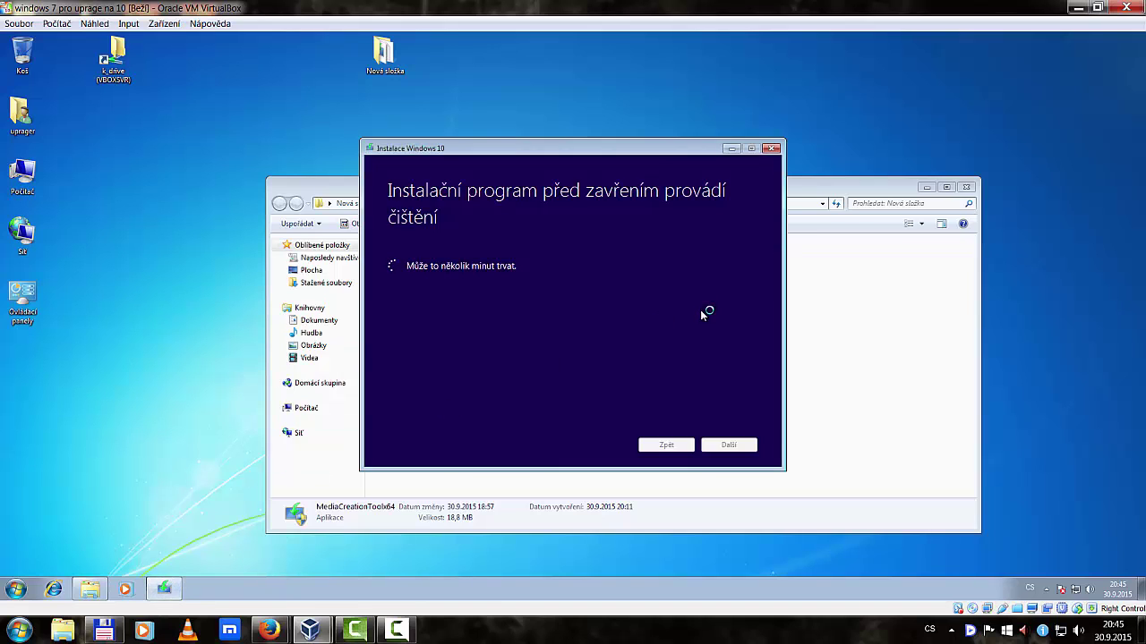
- Launch MediaCreationToolx64 from Nová složka, allow it to make changes, and proceed with the option Upgradovat tento počítač nyní
{"action": "double_click", "coordinate": [422, 259]}
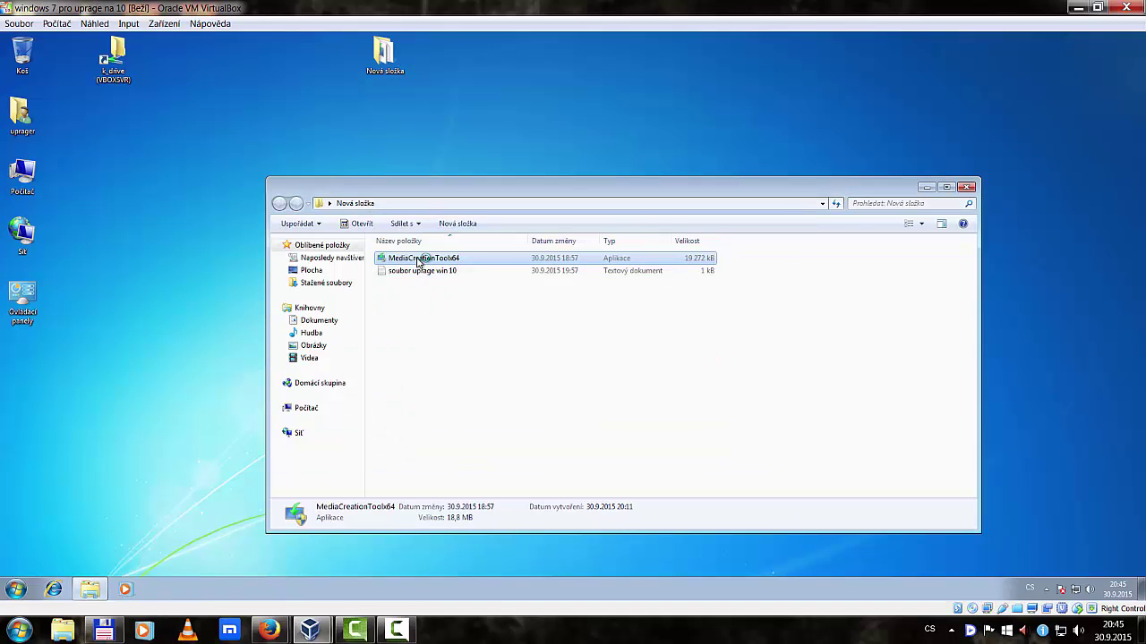
{"action": "left_click", "coordinate": [675, 389]}
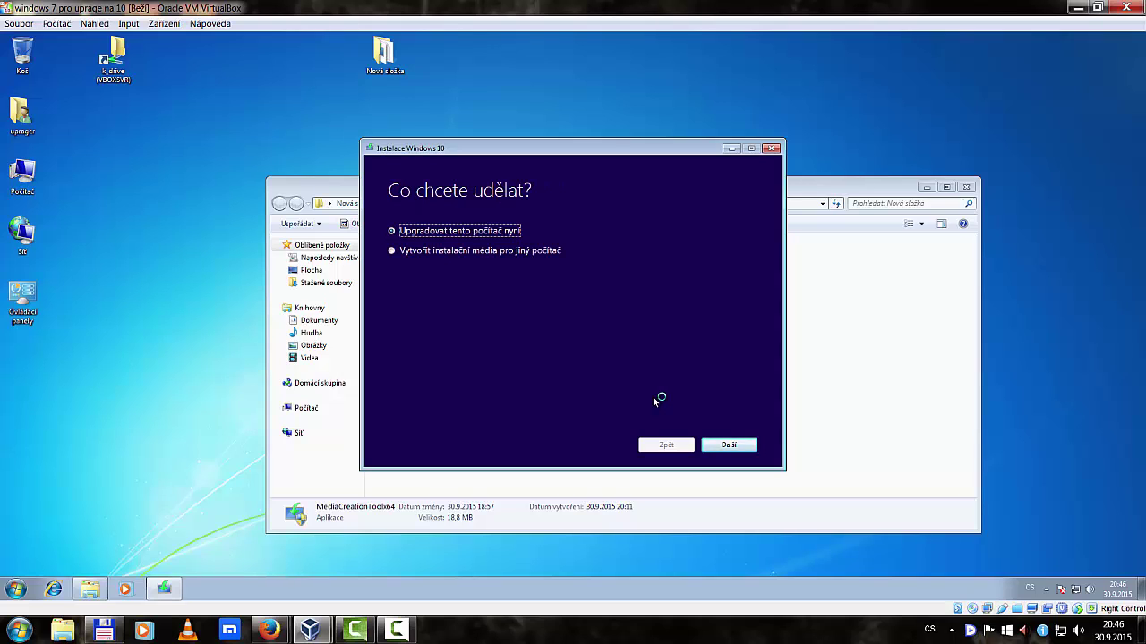
{"action": "left_click", "coordinate": [727, 445]}
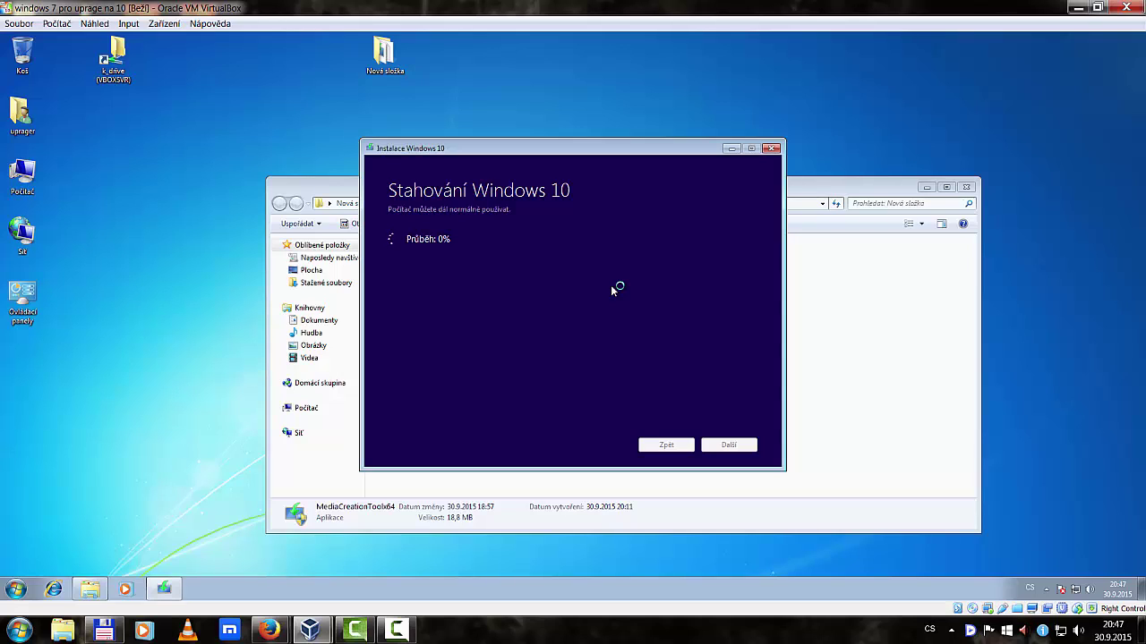
- Open Počítač to check the free space on Místní disk (C:), and close the window
{"action": "double_click", "coordinate": [20, 177]}
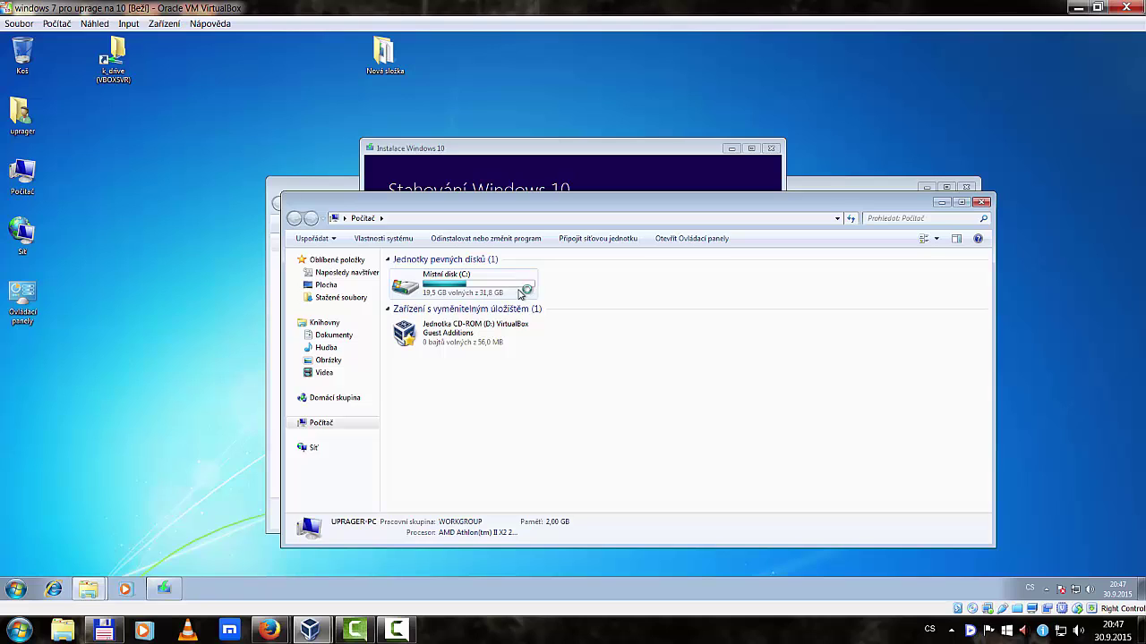
{"action": "left_click", "coordinate": [982, 204]}
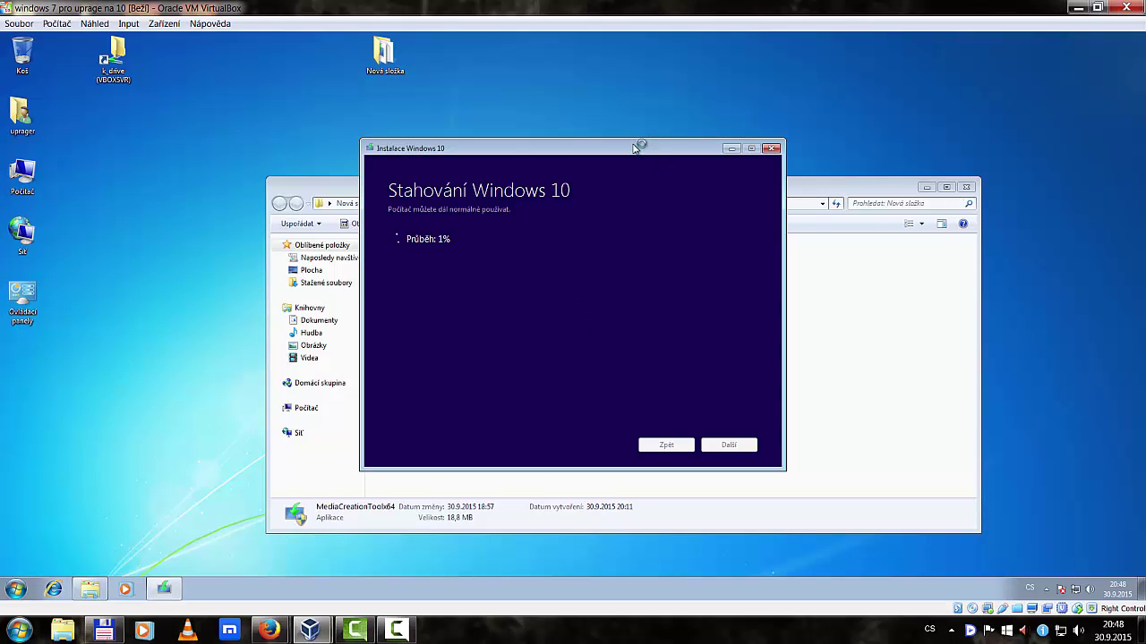
- Move the Windows 10 setup window up and closer to the desktop icons while the download runs
{"action": "left_click_drag", "start_coordinate": [634, 147], "coordinate": [514, 130]}
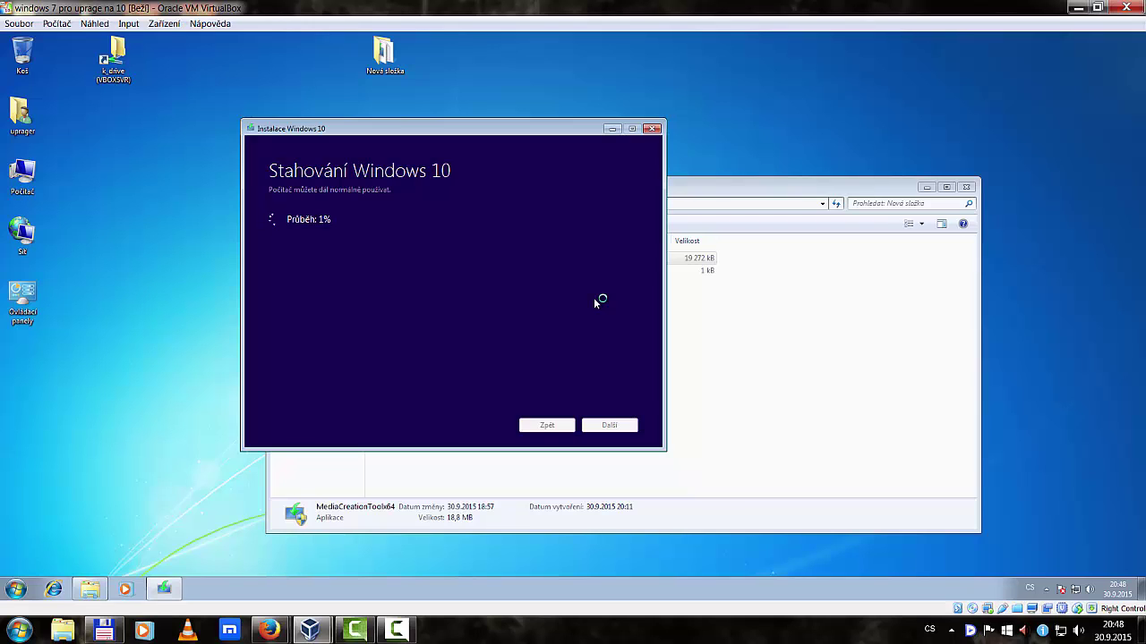
{"action": "left_click", "coordinate": [407, 629]}
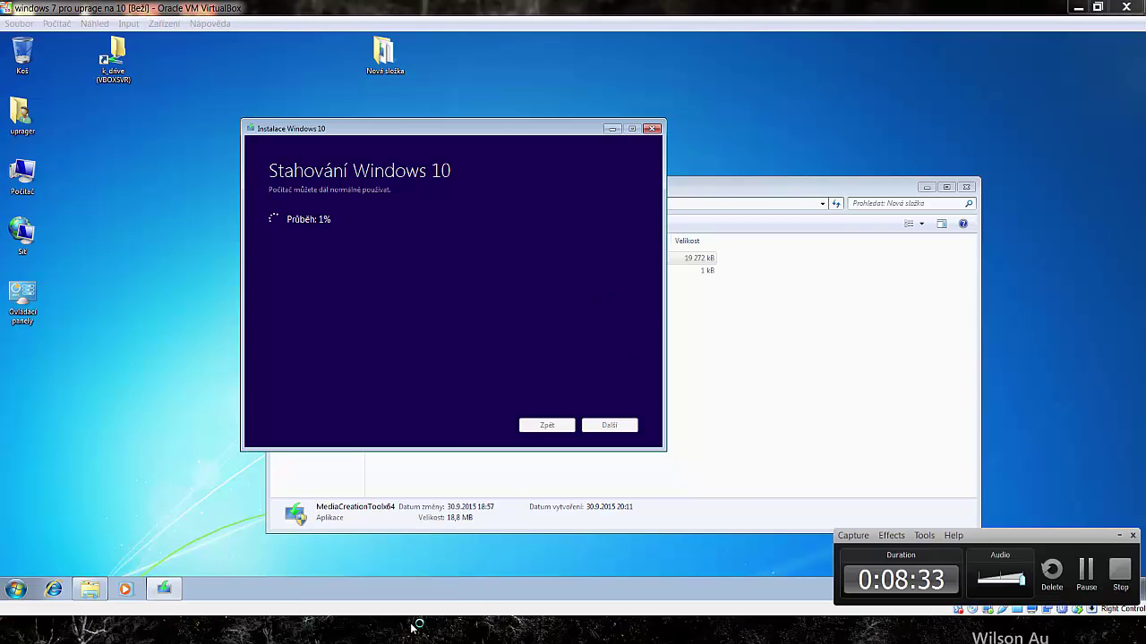